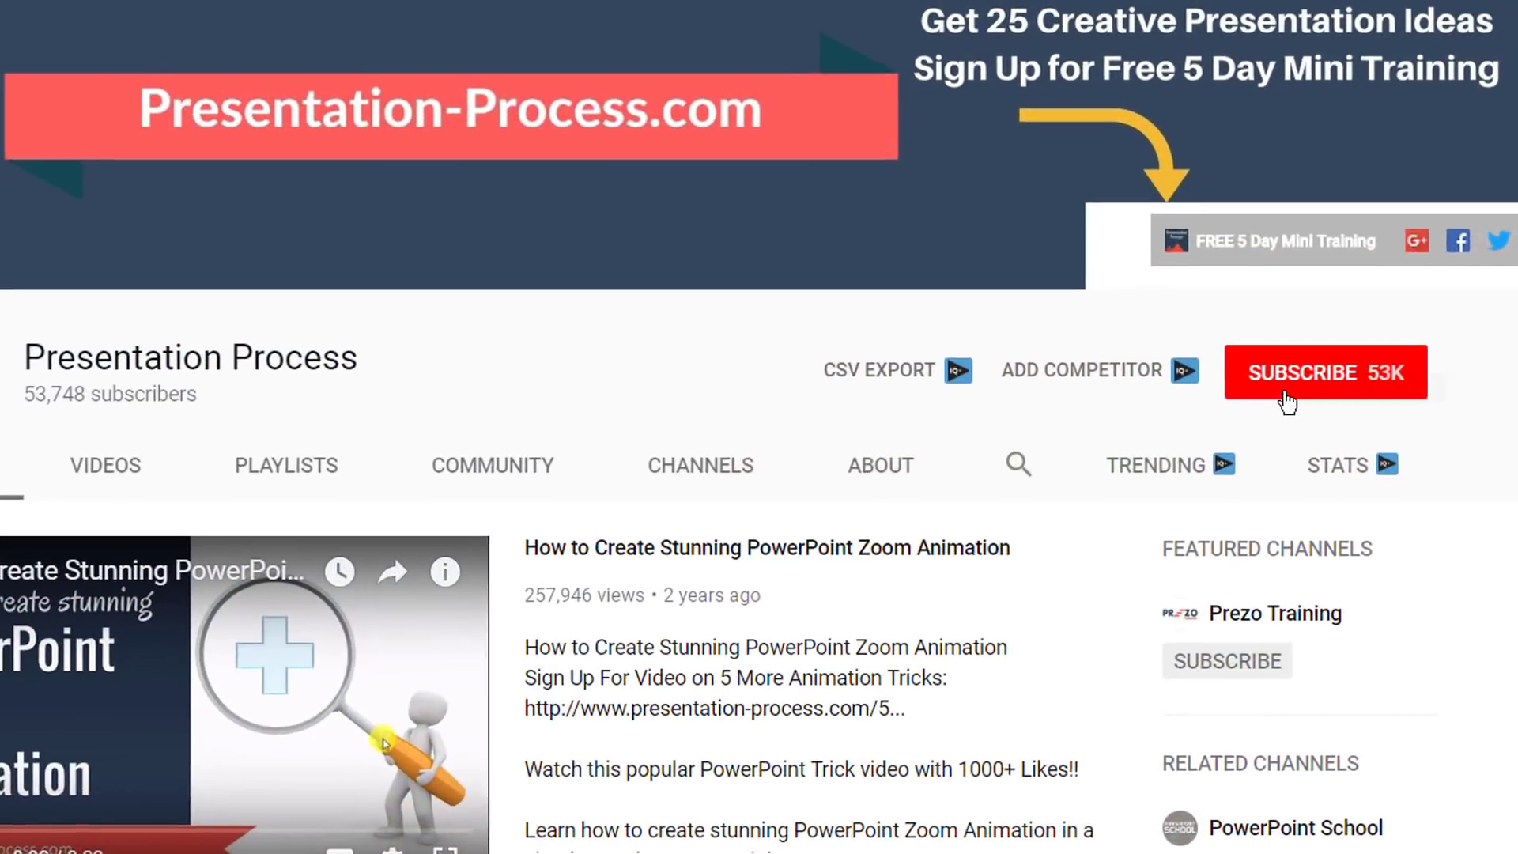
# Step: Subscribe to Presentation Process on YouTube and set its bell to All notifications
pyautogui.click(1284, 407)
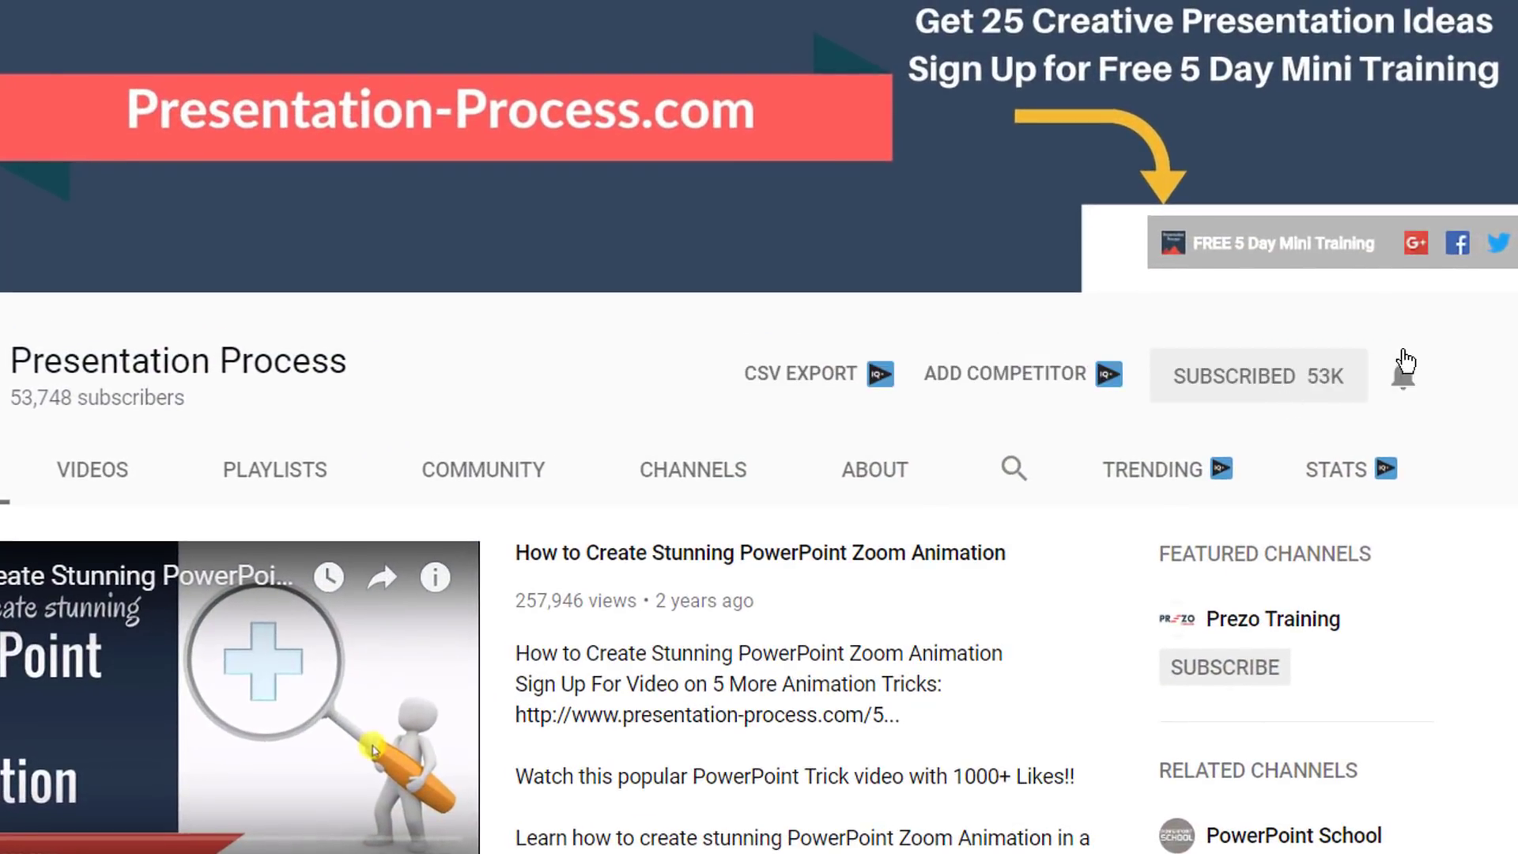
pyautogui.click(1403, 383)
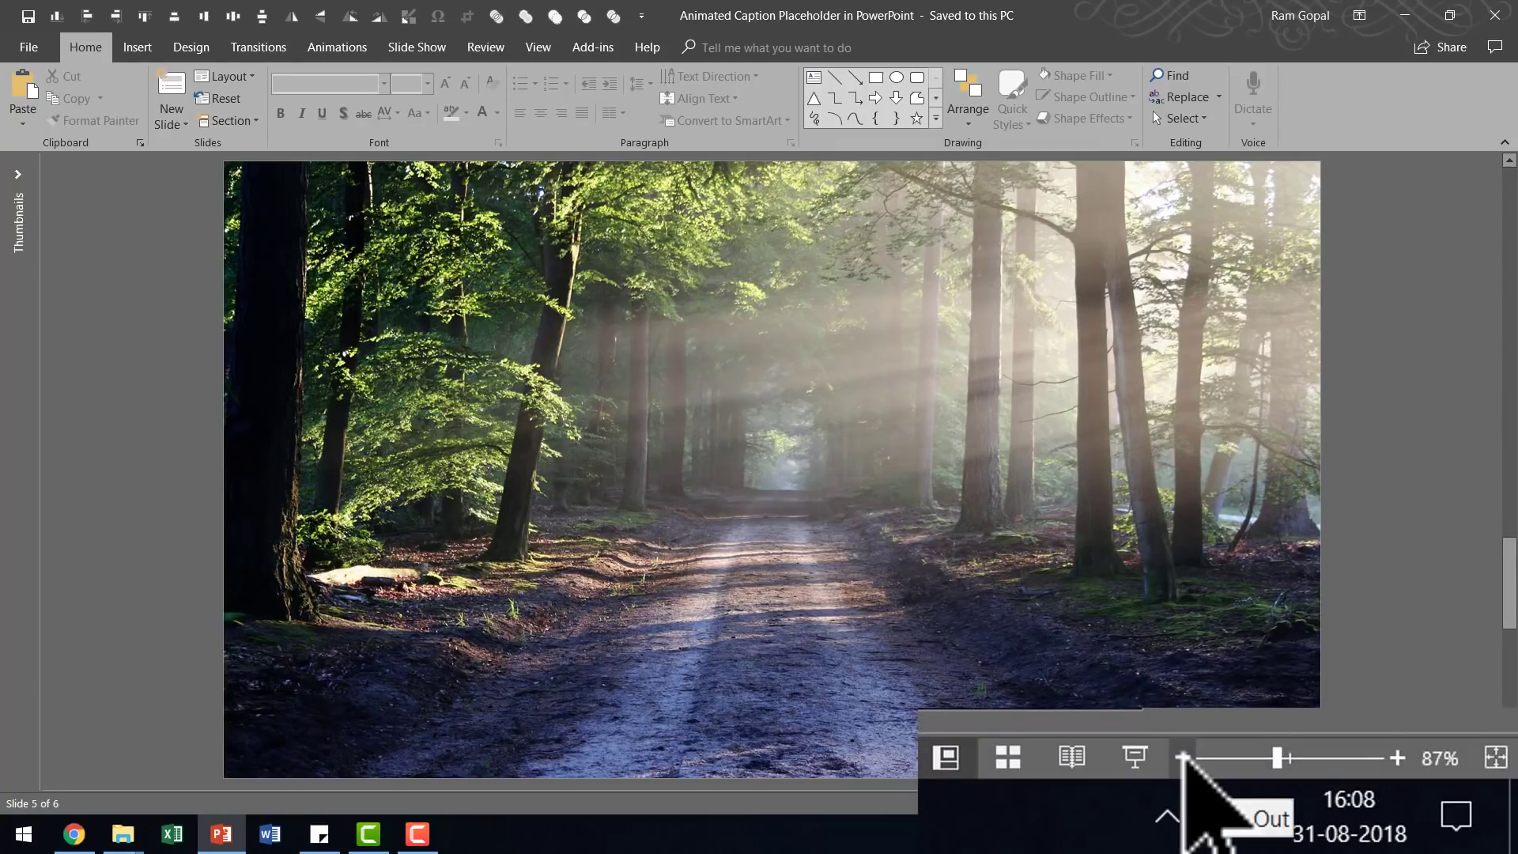
# Step: Zoom the slide out to 60% and pick the Right Triangle shape
pyautogui.click(1183, 757)
pyautogui.click(1183, 758)
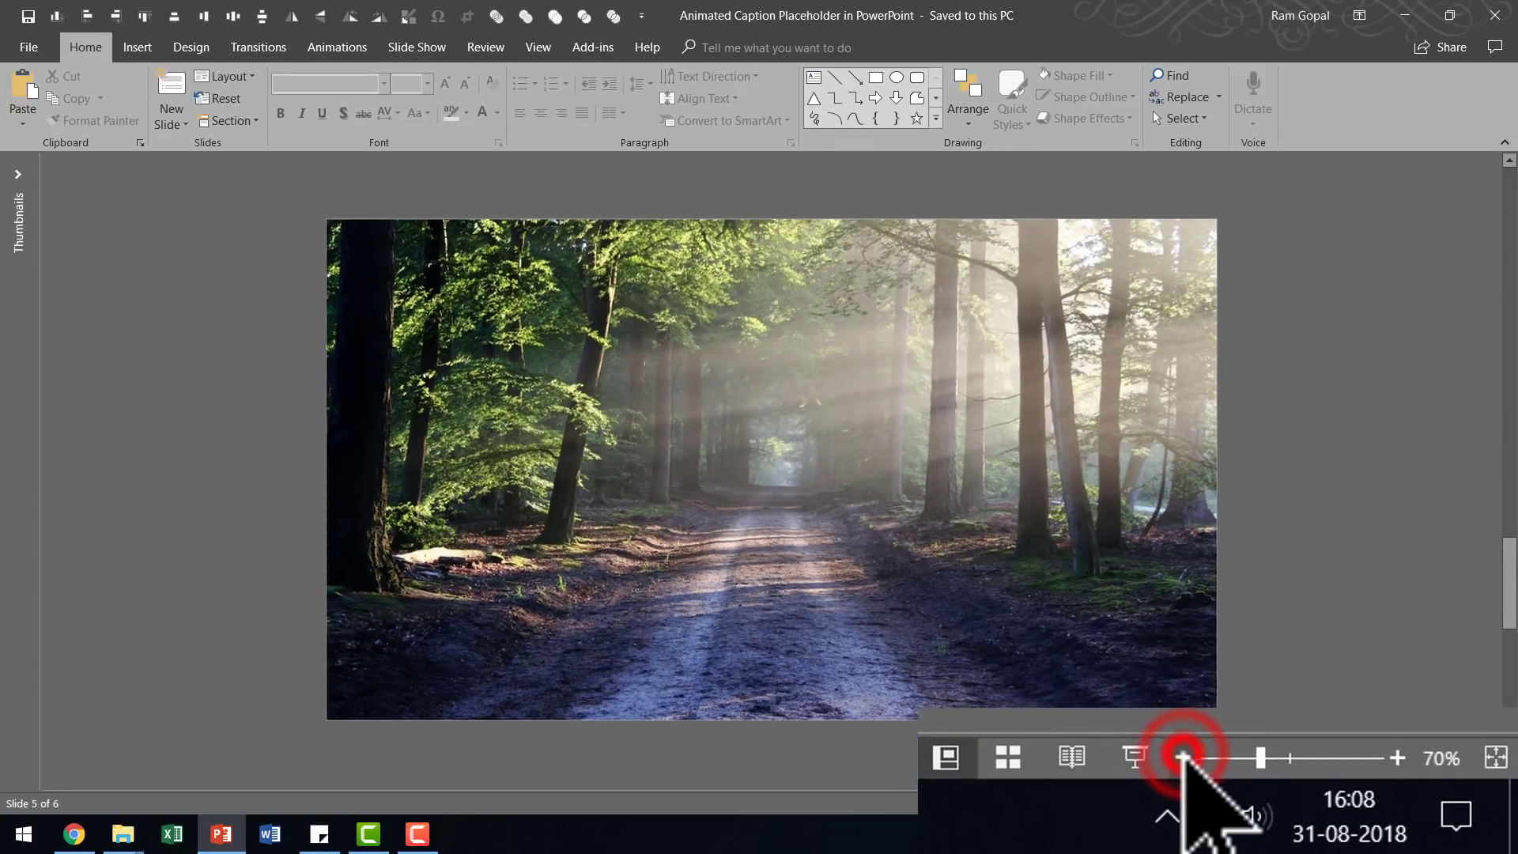
pyautogui.click(1183, 757)
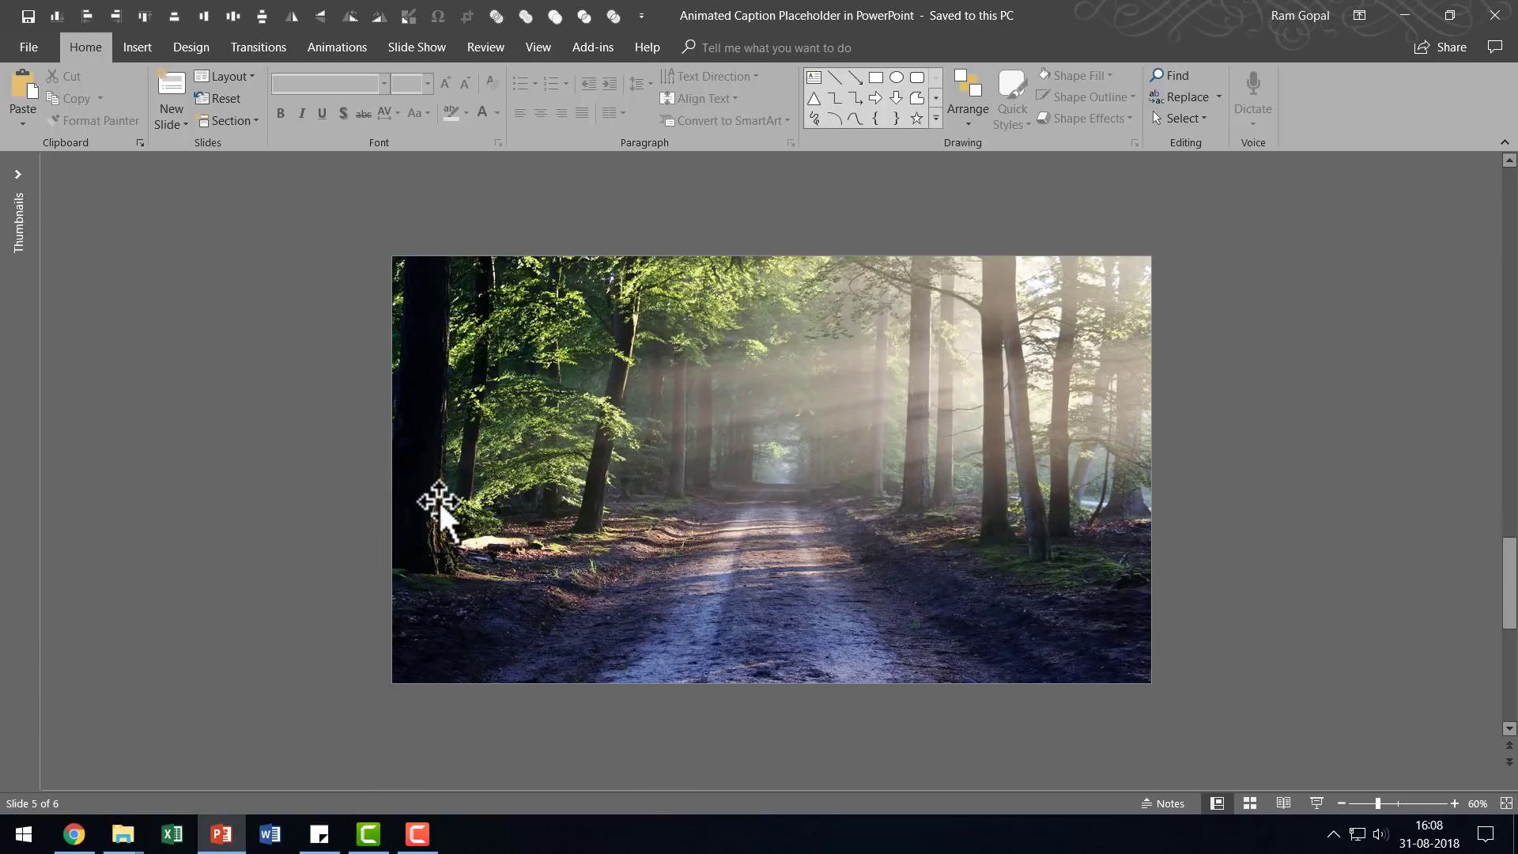
pyautogui.click(936, 118)
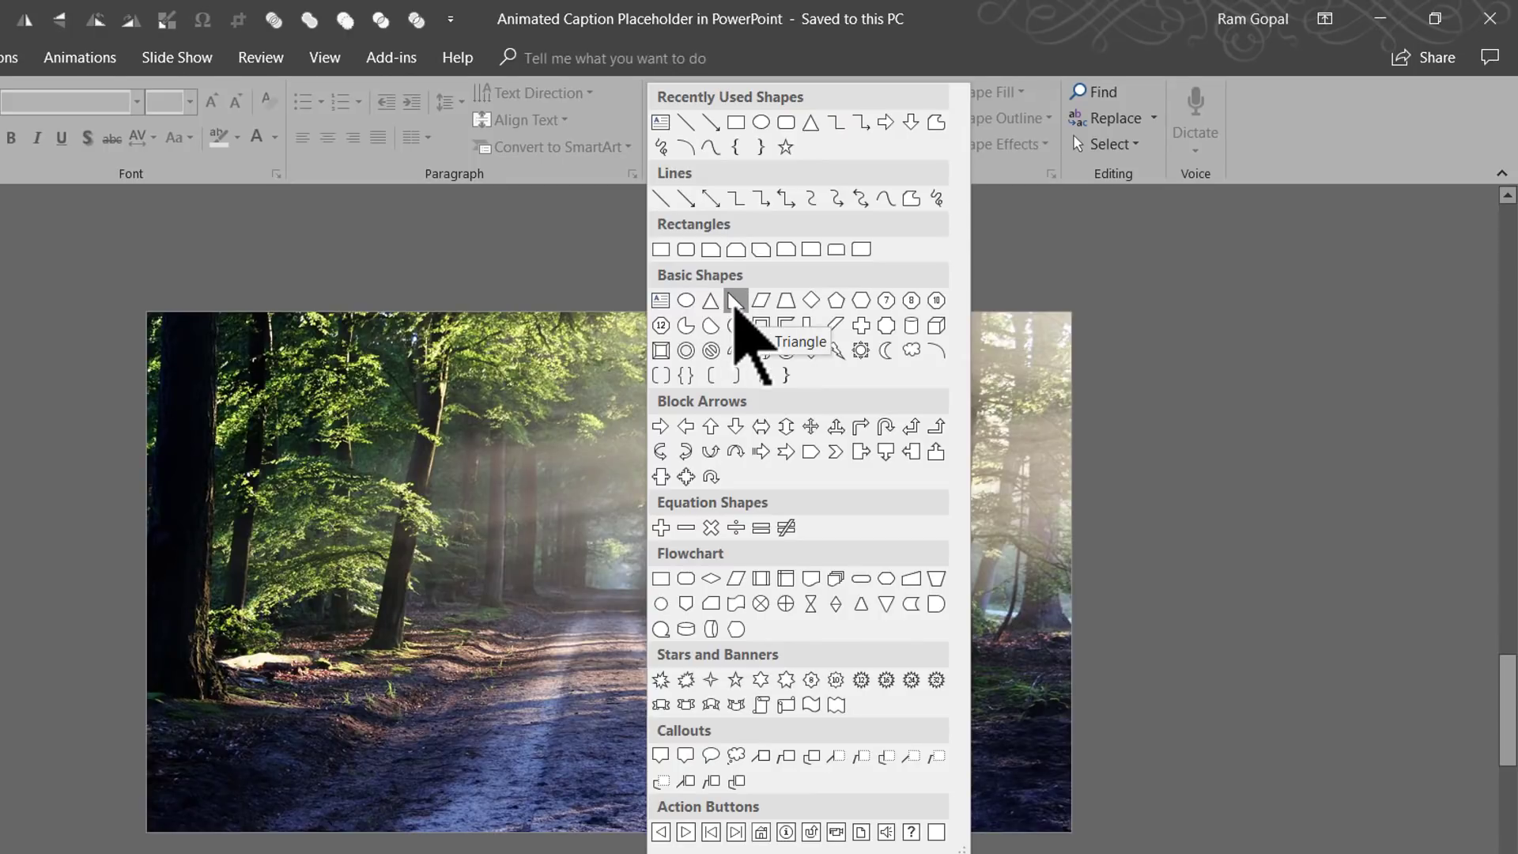
pyautogui.click(735, 302)
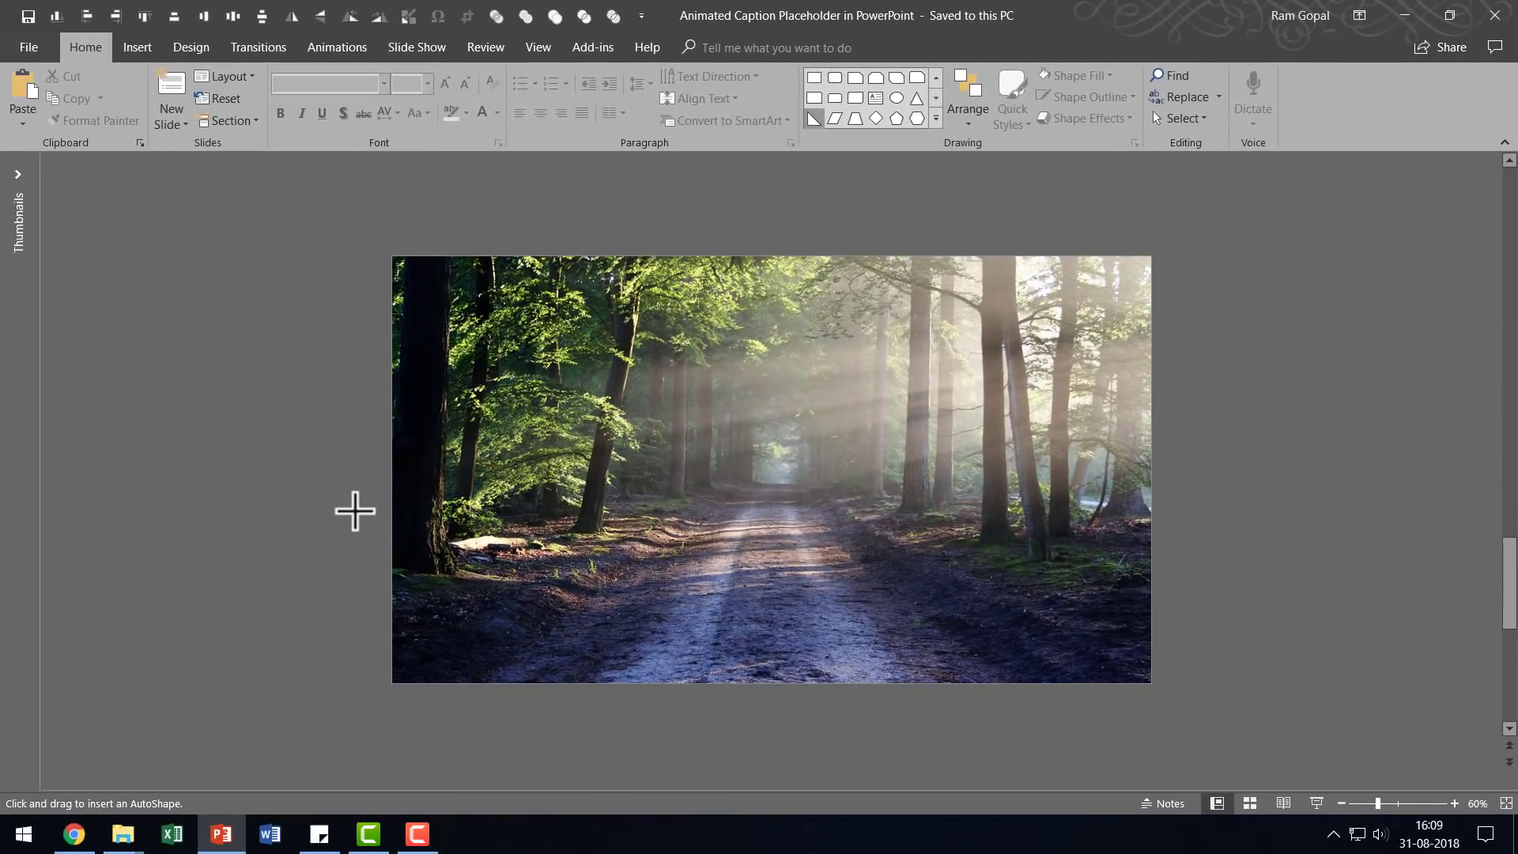
# Step: Draw a large right triangle overhanging the forest photo's lower-left corner
pyautogui.moveTo(287, 541); pyautogui.dragTo(452, 739)
pyautogui.moveTo(509, 698); pyautogui.dragTo(559, 715)
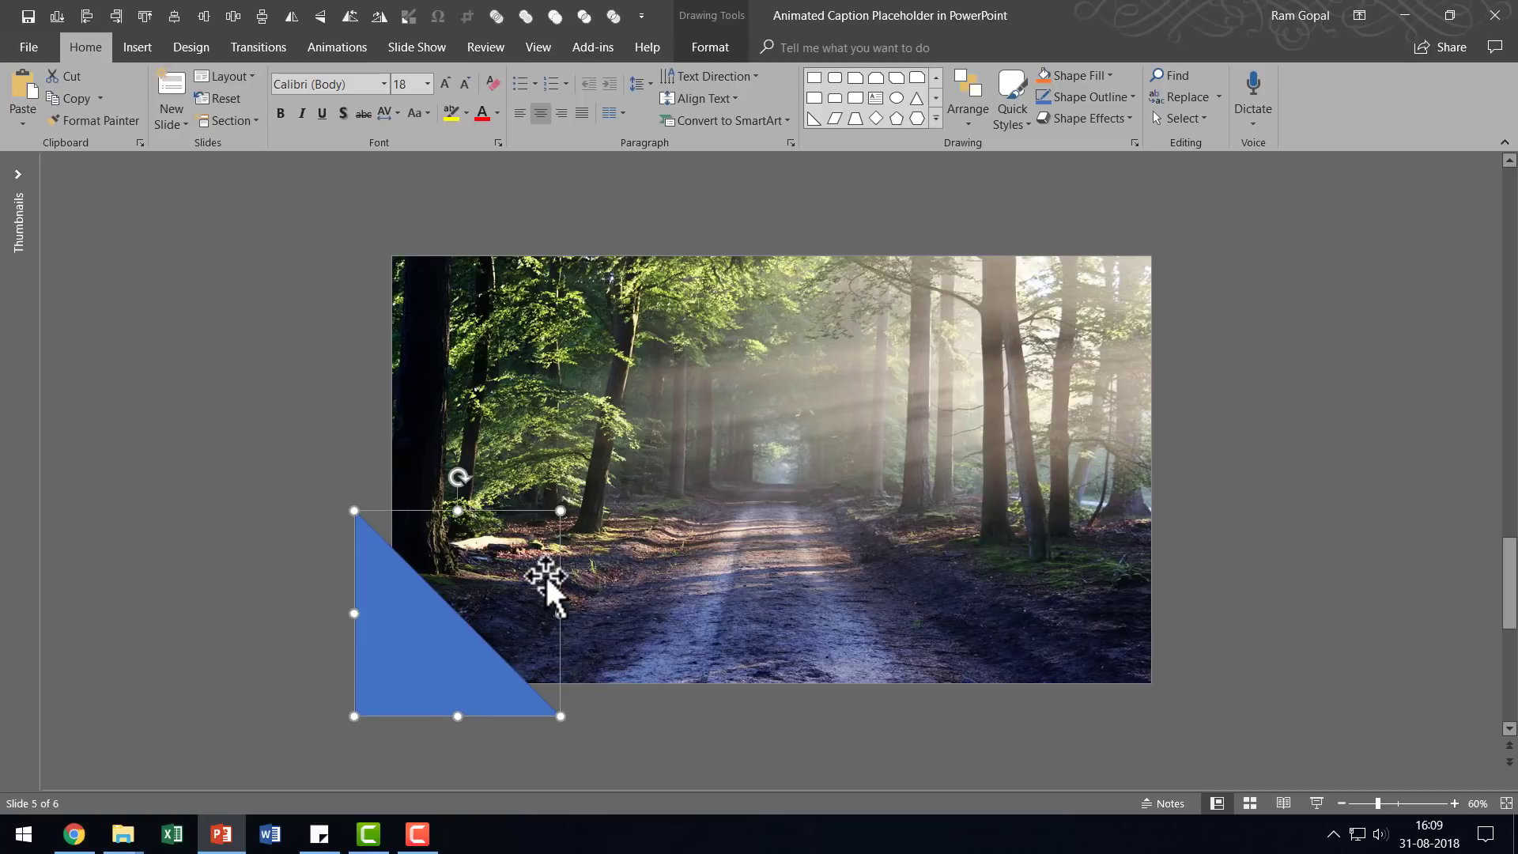
pyautogui.moveTo(561, 511); pyautogui.dragTo(697, 434)
pyautogui.click(786, 752)
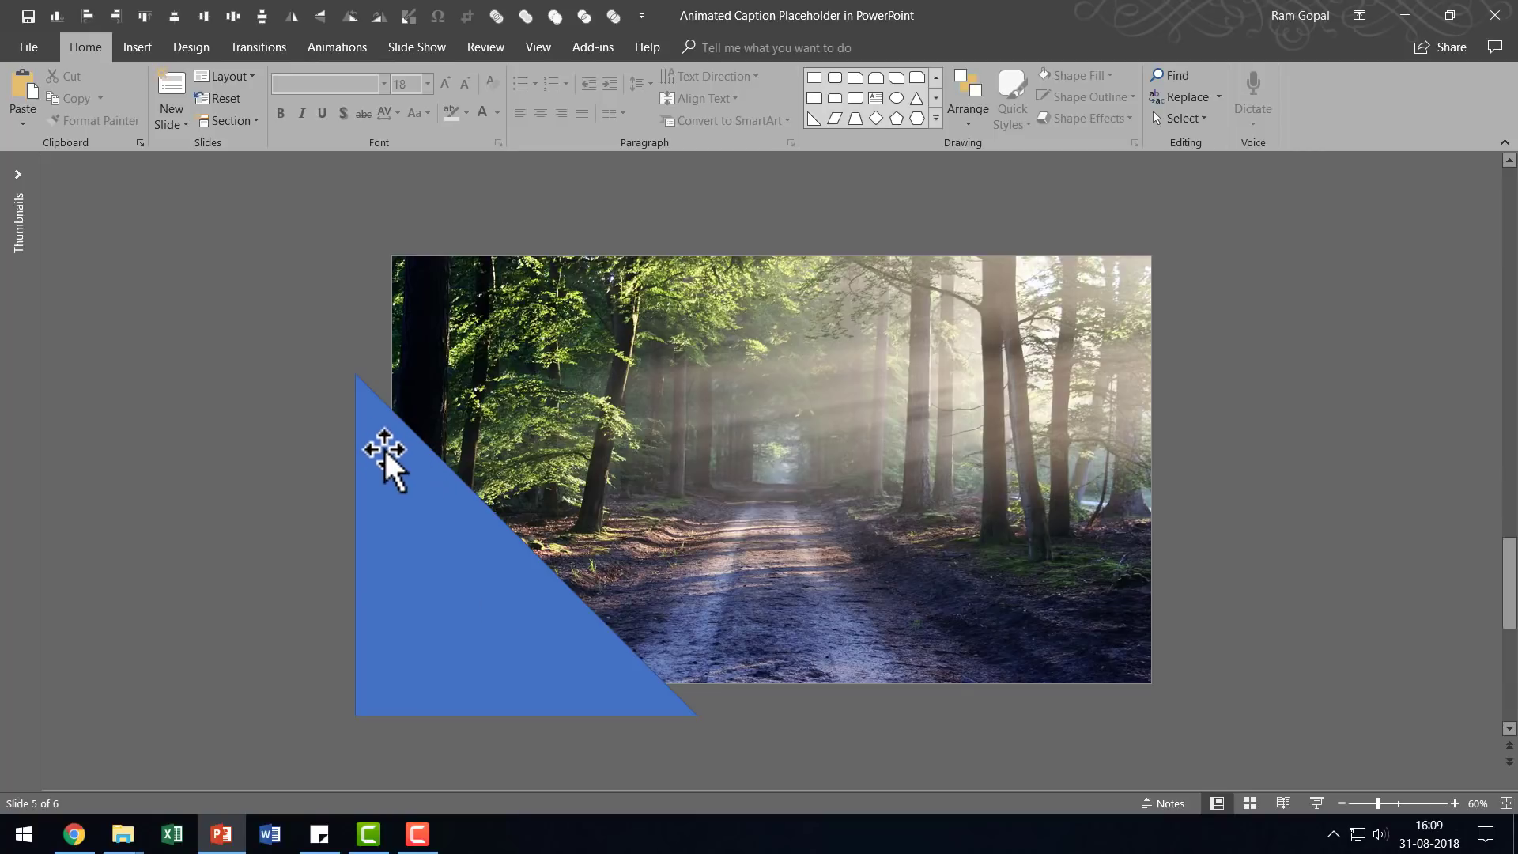
pyautogui.moveTo(508, 621)
pyautogui.mouseDown()
pyautogui.moveTo(603, 576)
pyautogui.moveTo(536, 576)
pyautogui.moveTo(544, 588)
pyautogui.mouseUp()
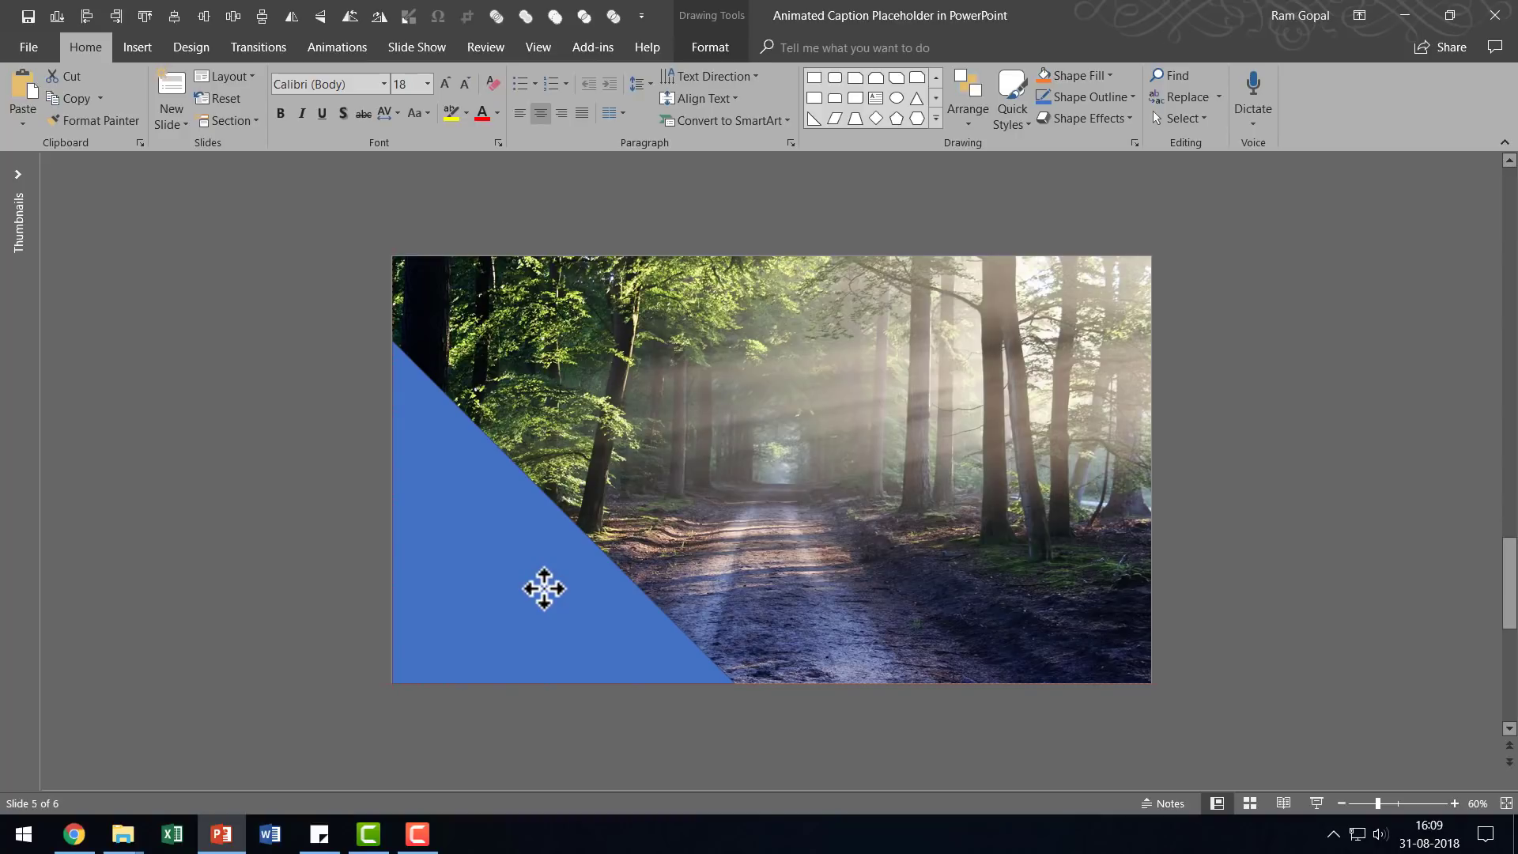
pyautogui.moveTo(544, 588)
pyautogui.mouseDown()
pyautogui.moveTo(559, 579)
pyautogui.moveTo(544, 591)
pyautogui.mouseUp()
pyautogui.moveTo(548, 591); pyautogui.dragTo(523, 609)
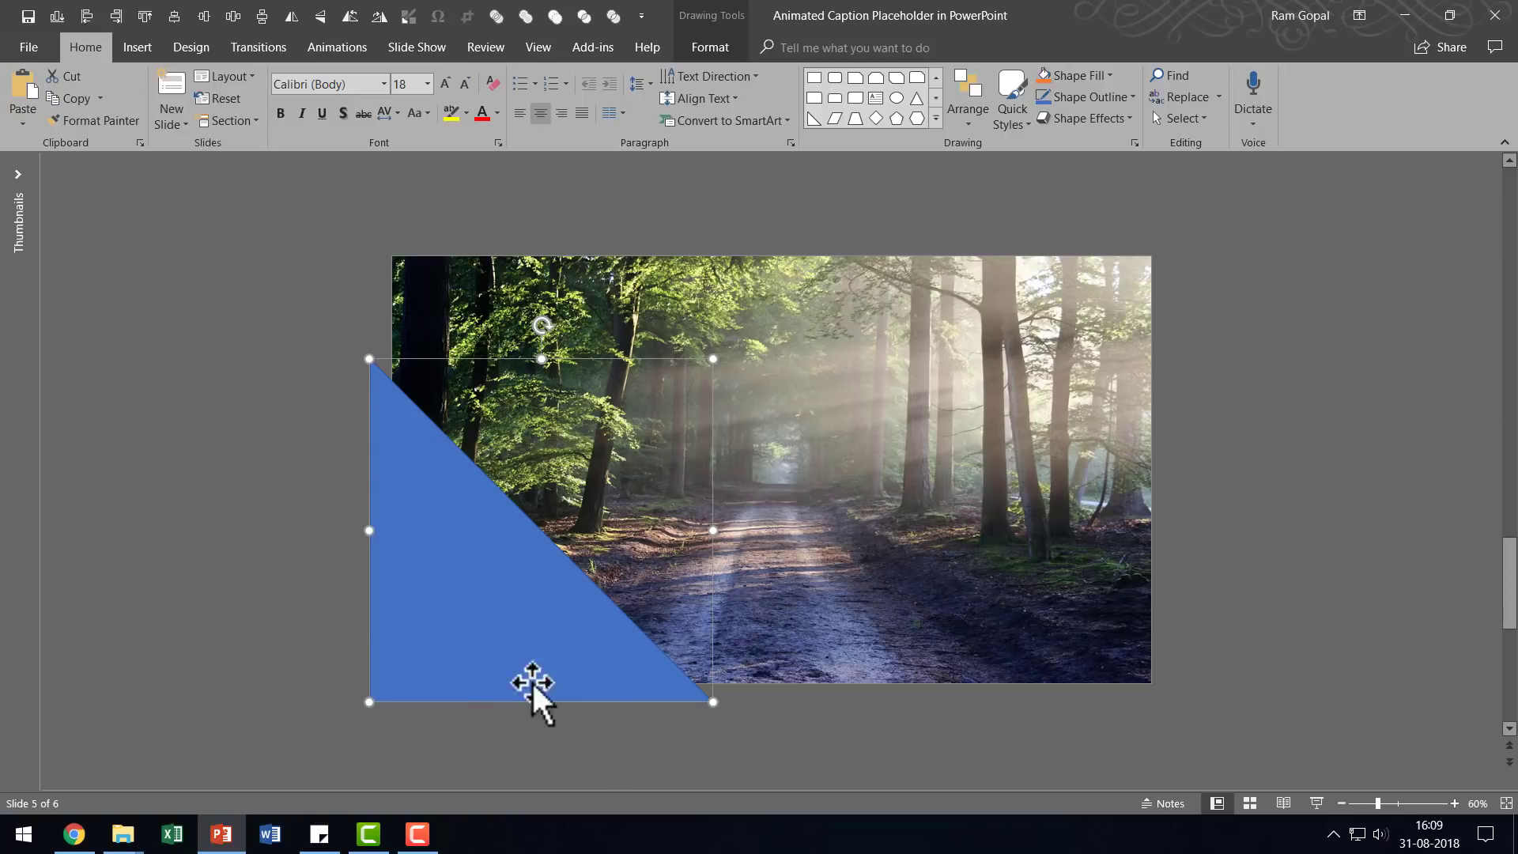
# Step: Give the triangle No Outline and a solid black fill
pyautogui.click(1126, 95)
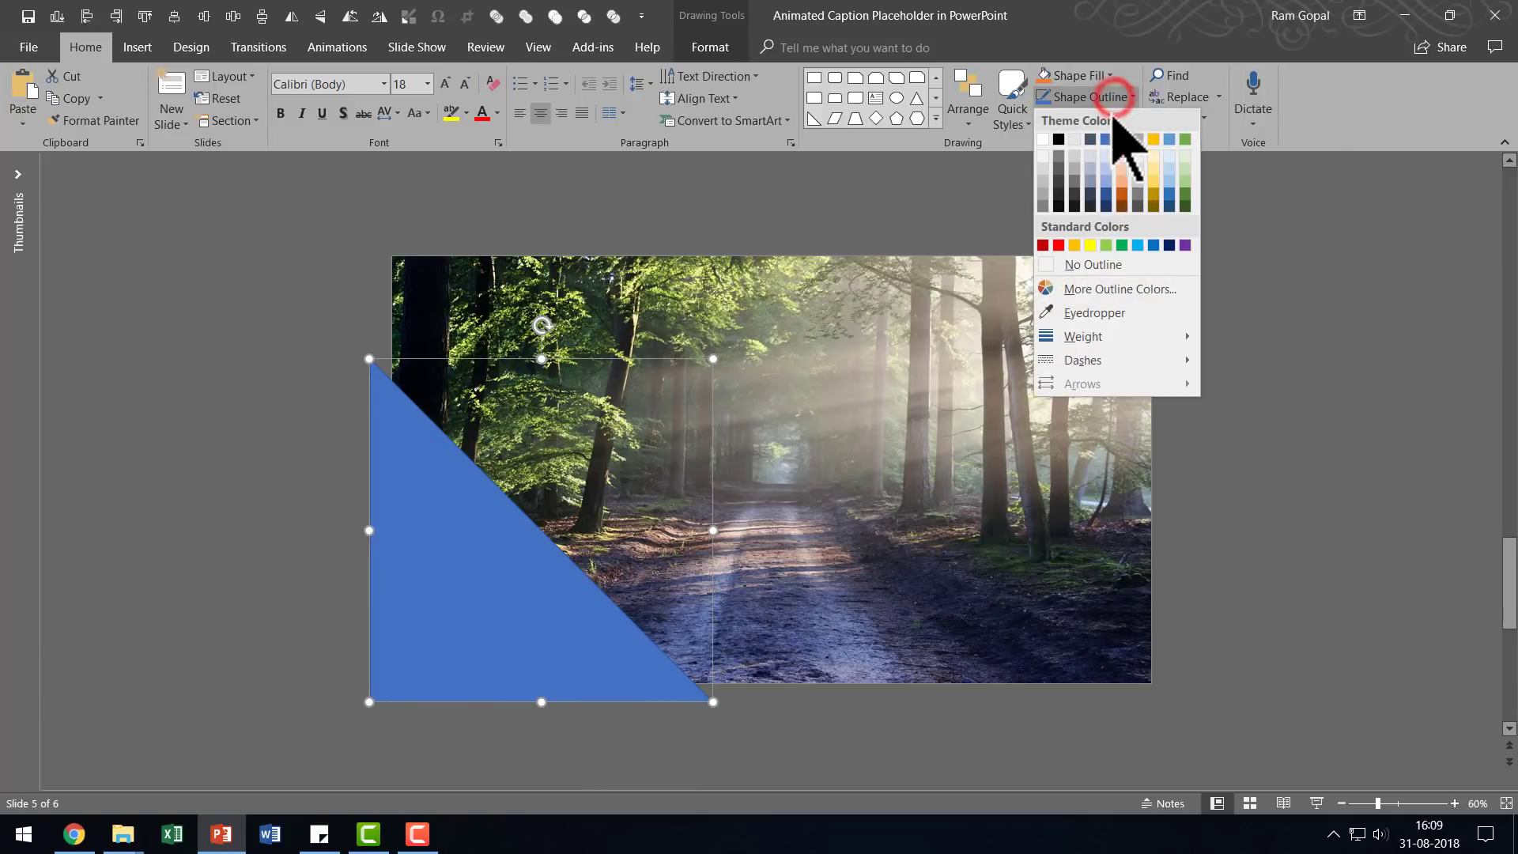
pyautogui.click(1079, 264)
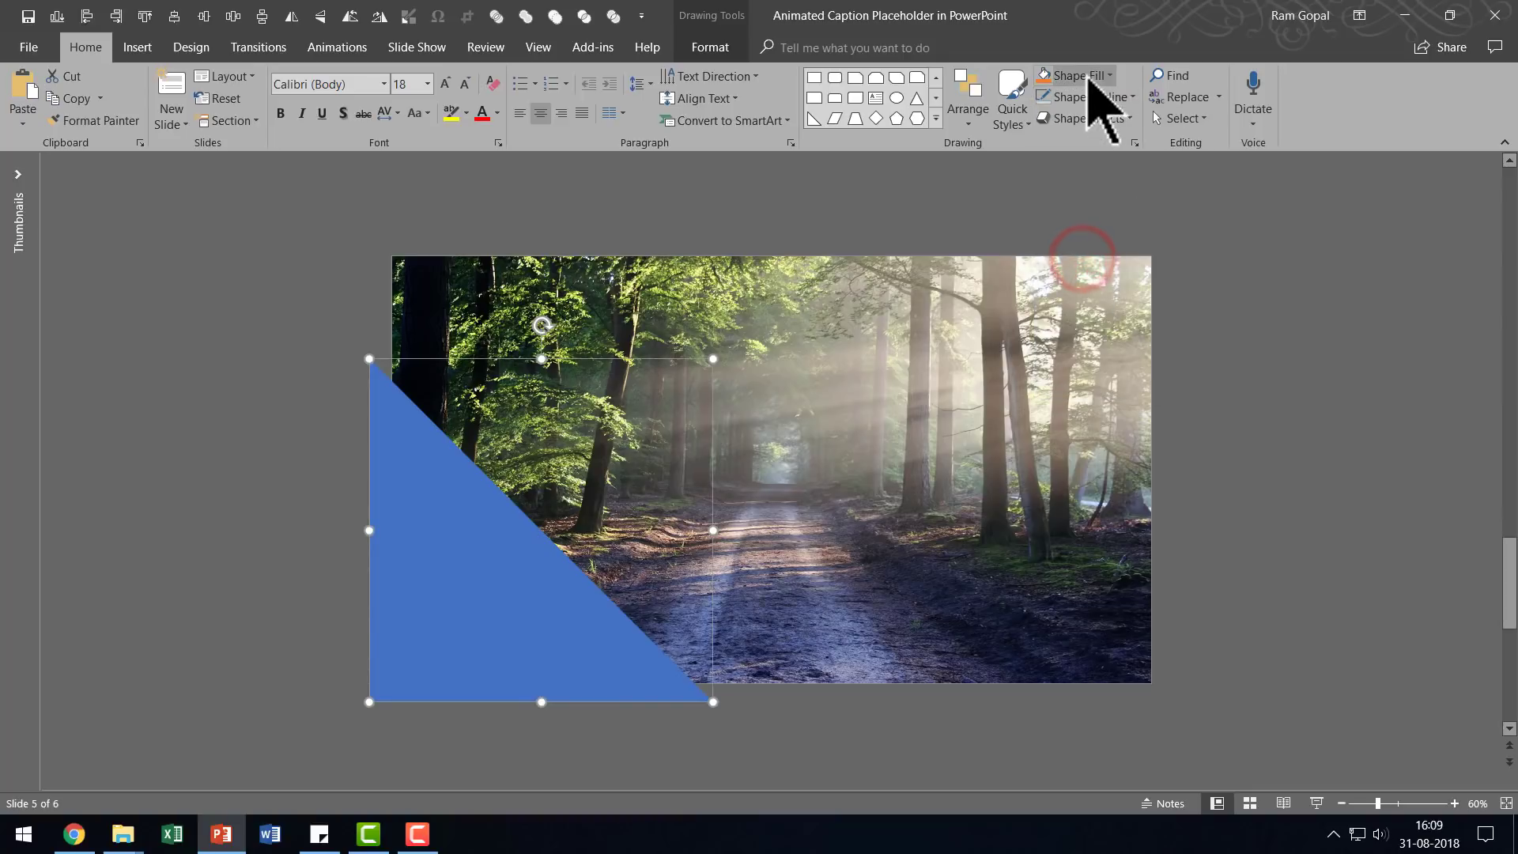
pyautogui.click(1087, 75)
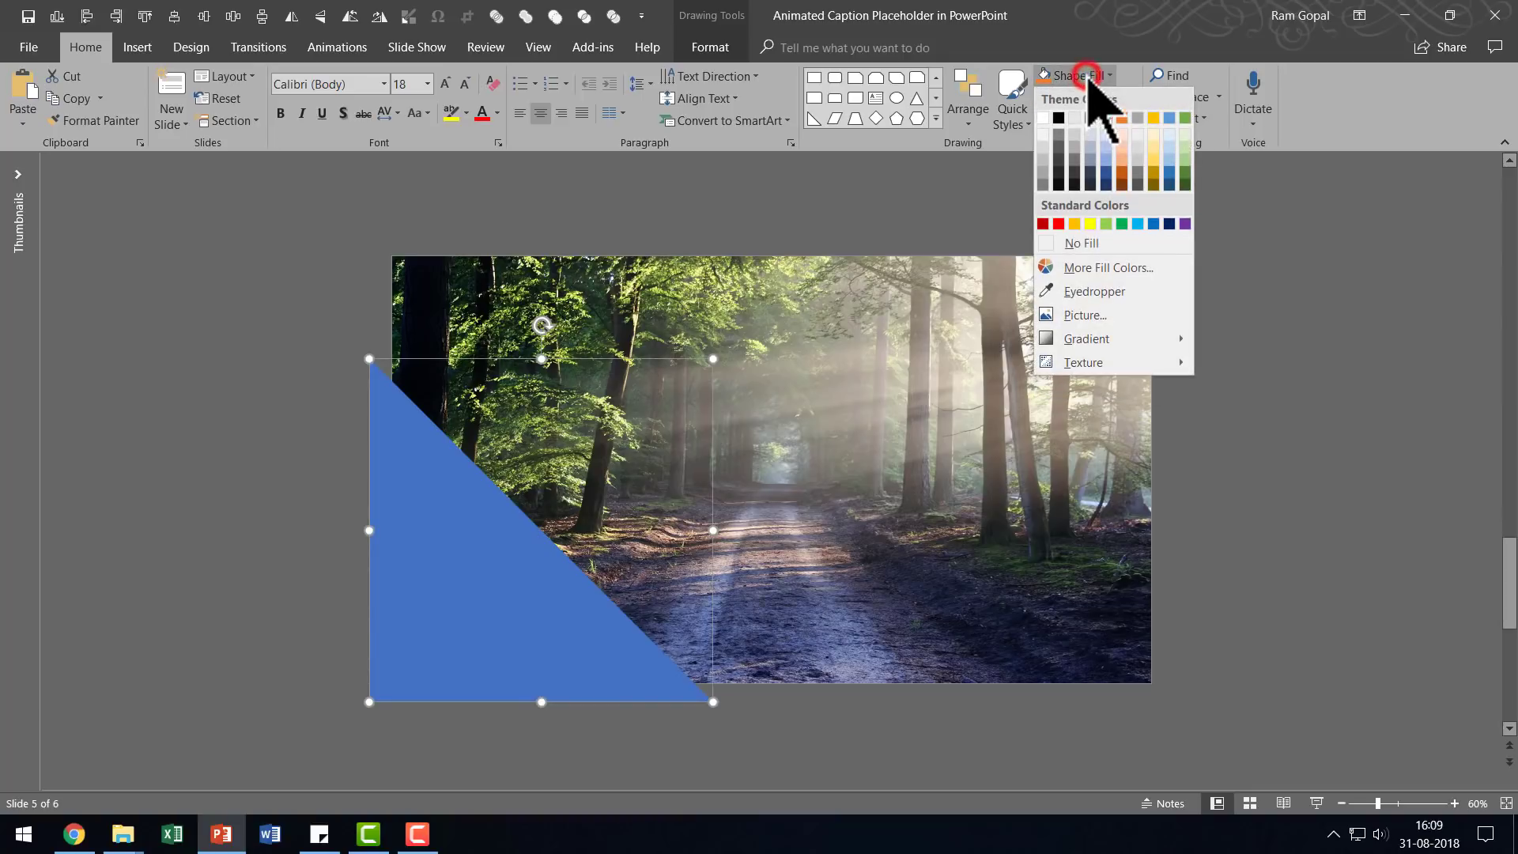
pyautogui.click(1058, 117)
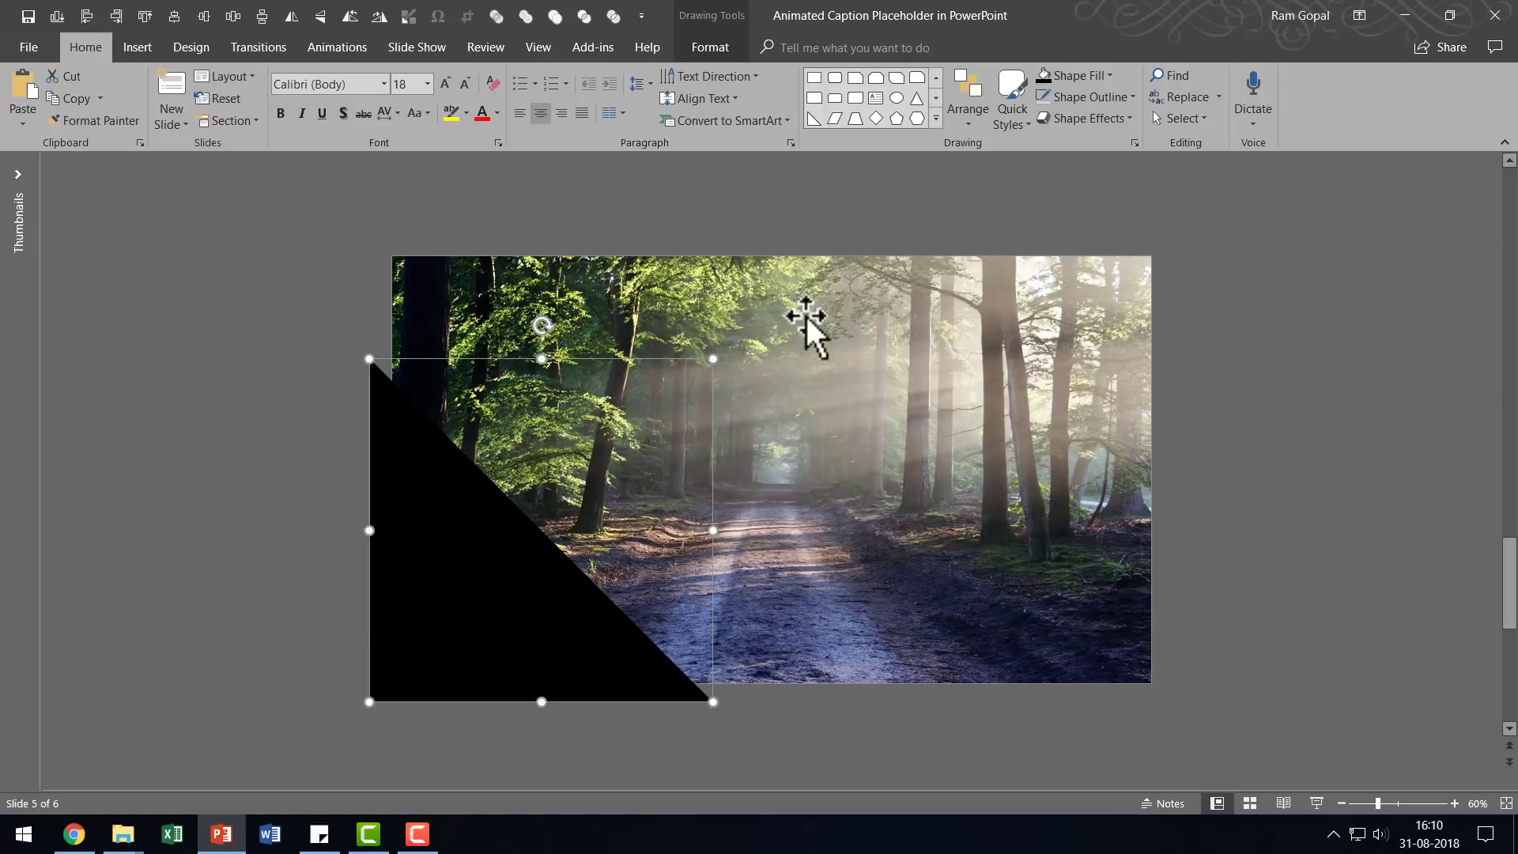
pyautogui.click(1261, 451)
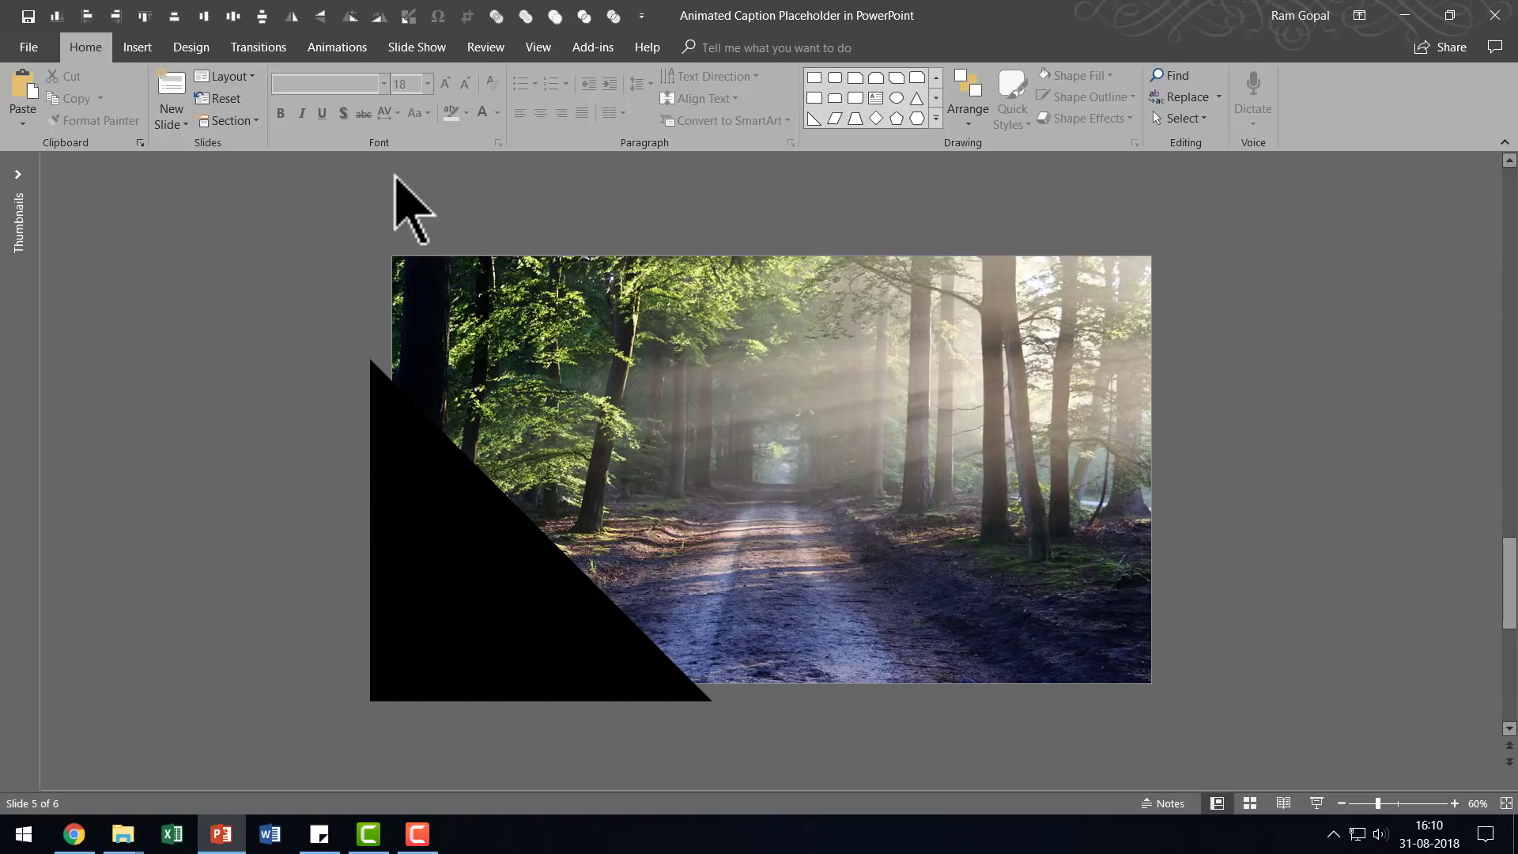
# Step: Add a text box reading 'Your Caption Text Here' onto the triangle
pyautogui.click(935, 118)
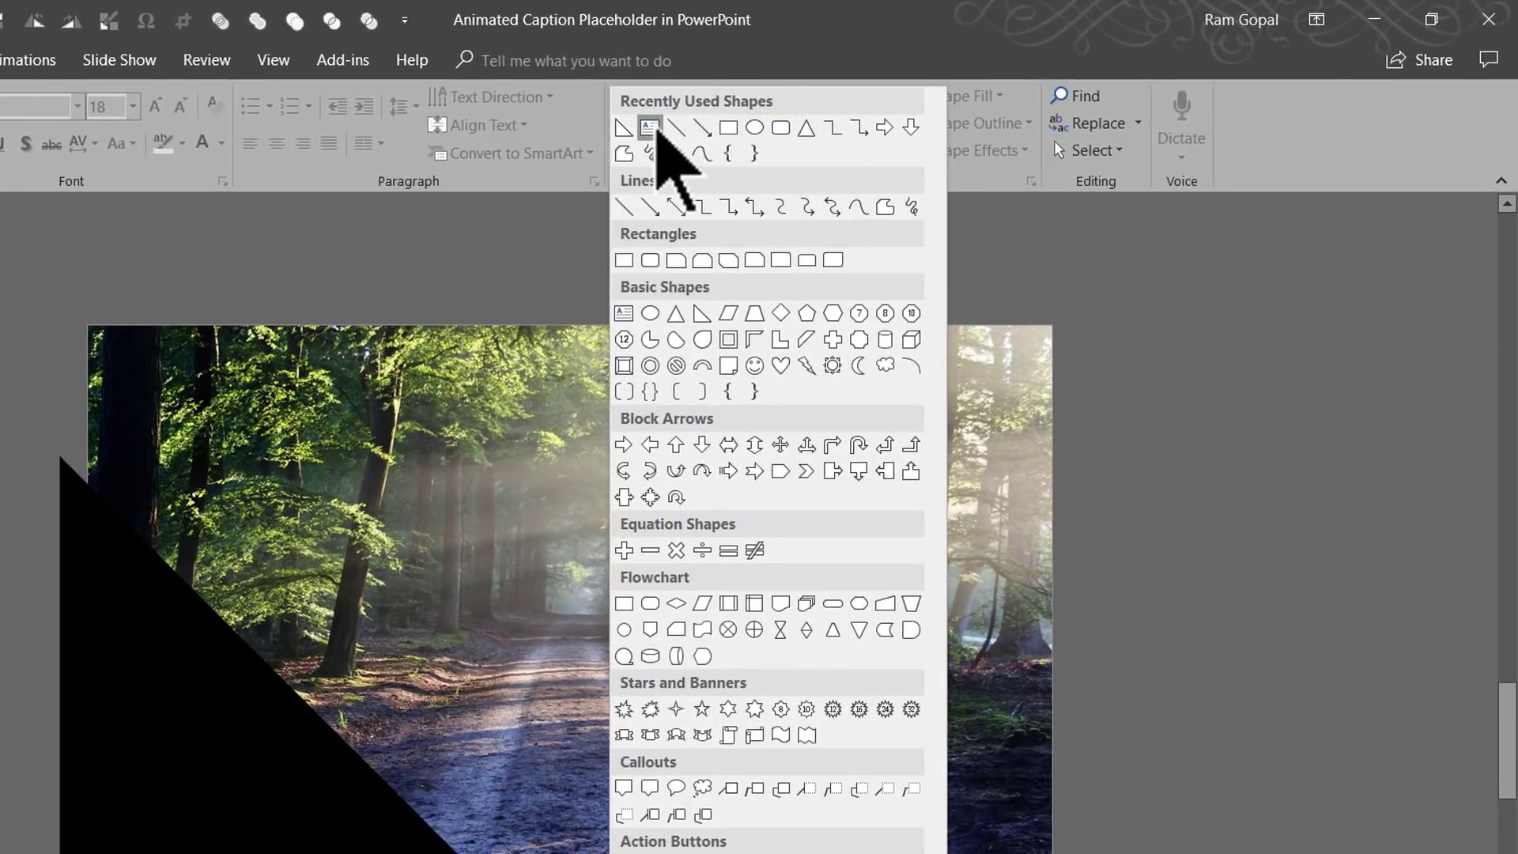
pyautogui.click(650, 128)
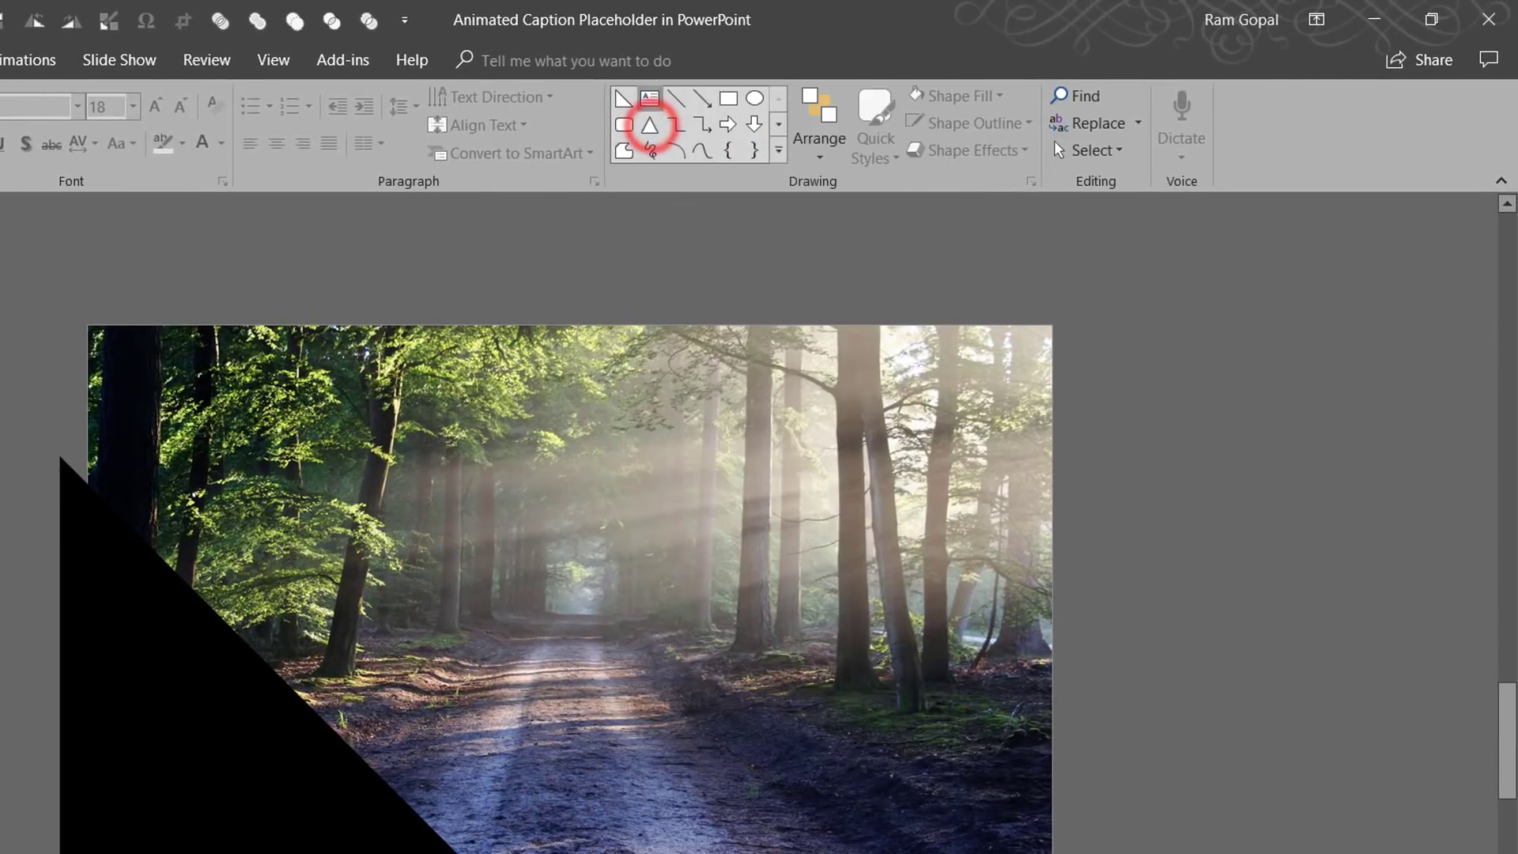
pyautogui.click(542, 709)
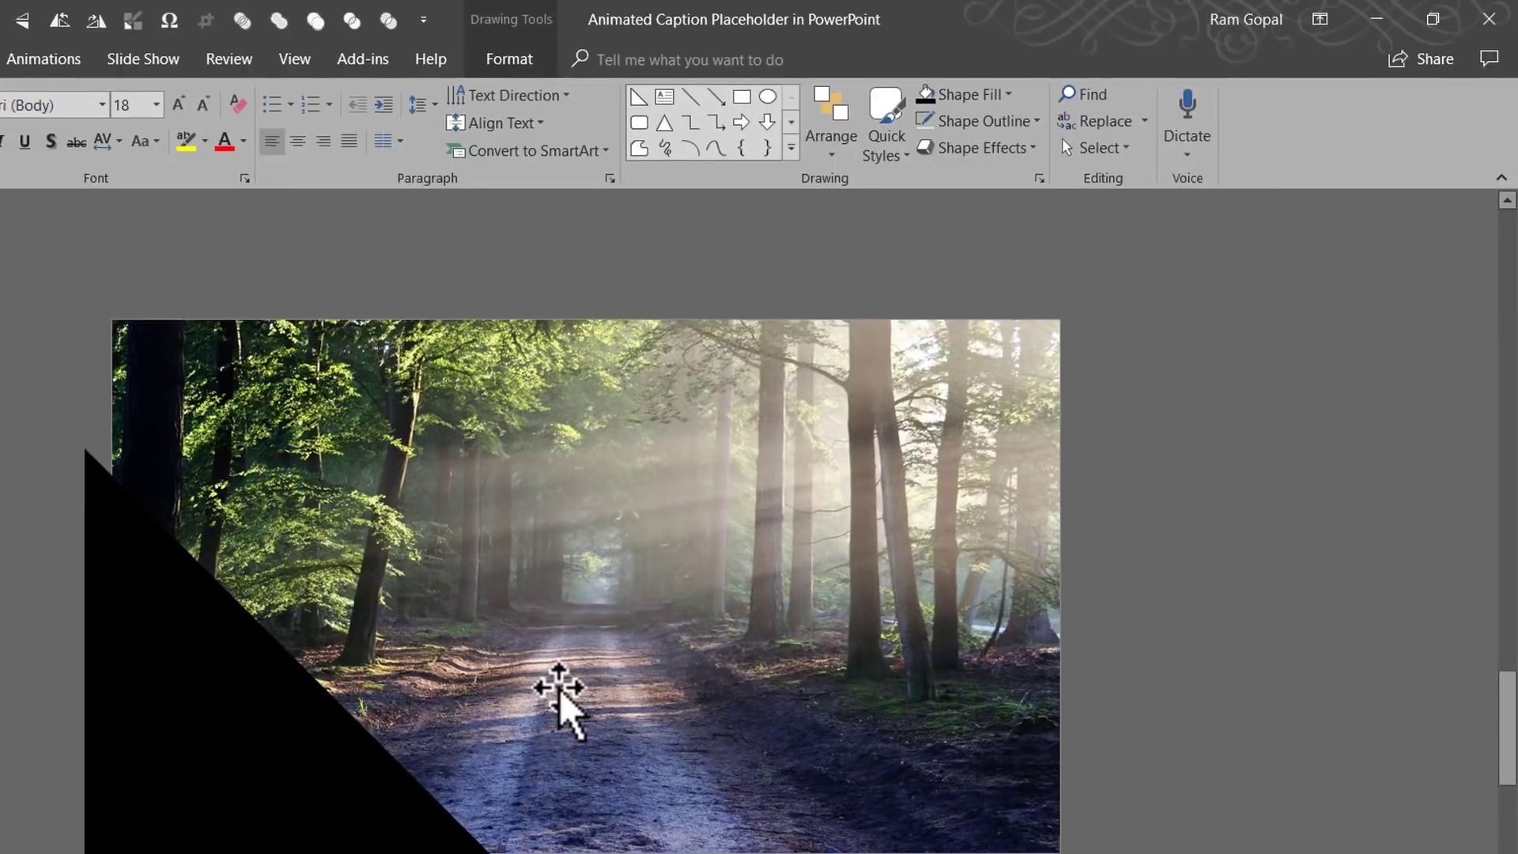
pyautogui.write('You')
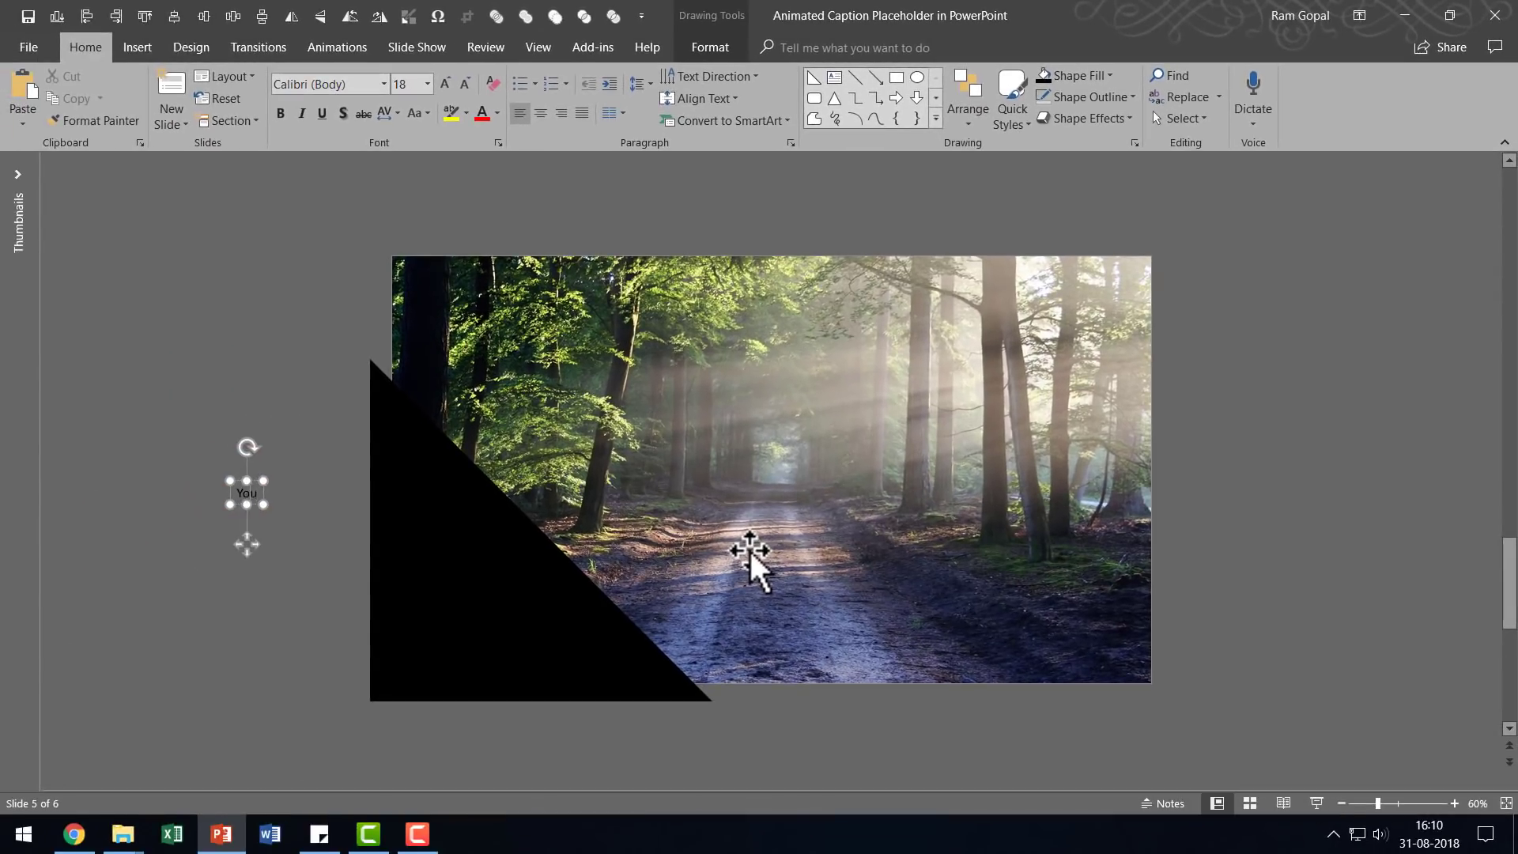
pyautogui.write('r Caption Text Here')
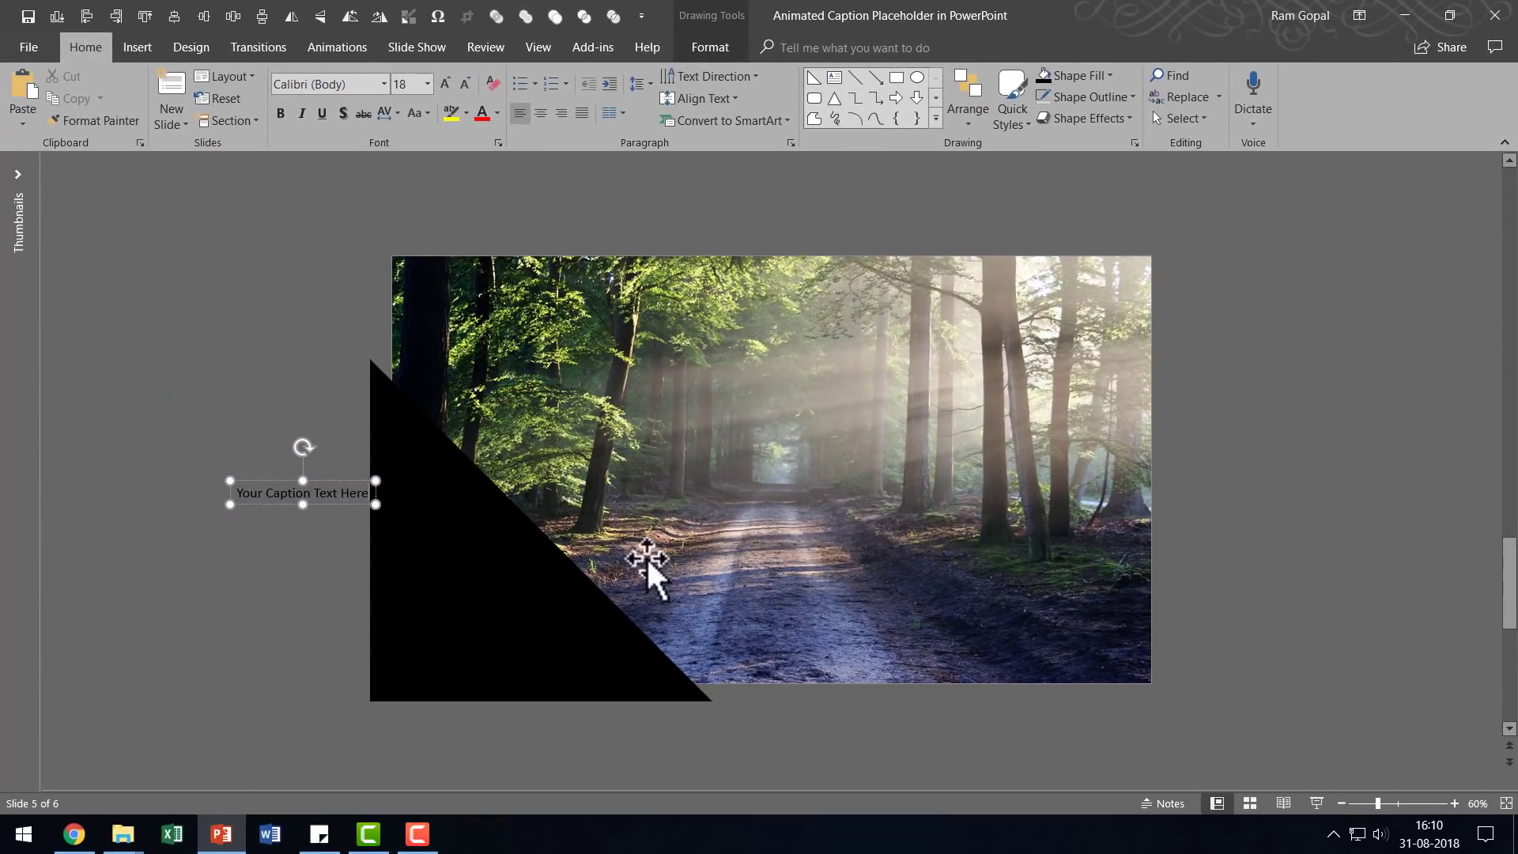
pyautogui.moveTo(338, 484); pyautogui.dragTo(501, 620)
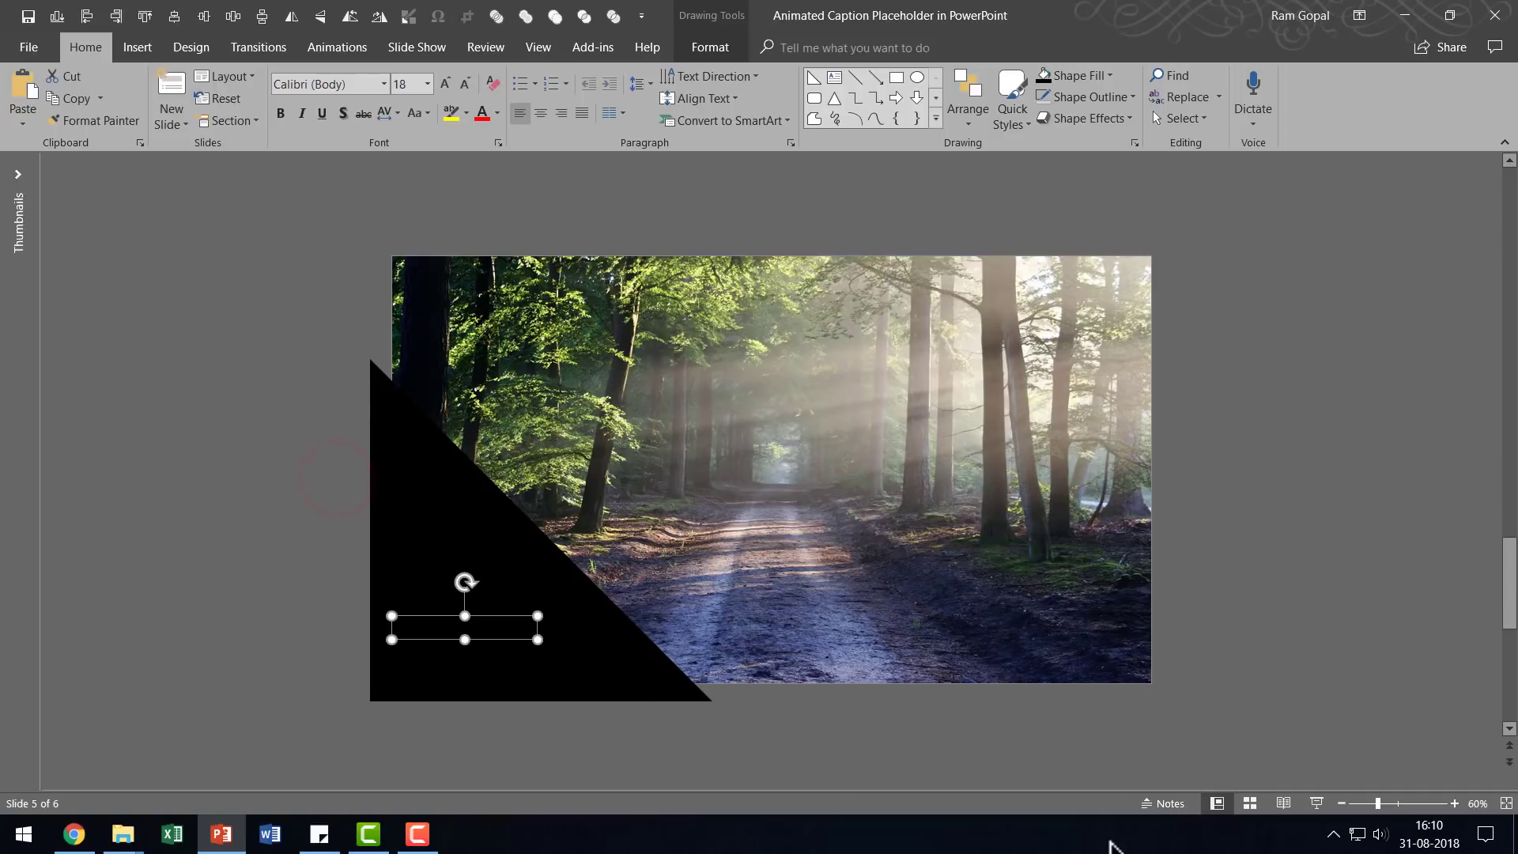
# Step: Format the caption white, Tw Cen MT Condensed Extra Bold, 44 pt, wrapped onto two lines
pyautogui.click(497, 113)
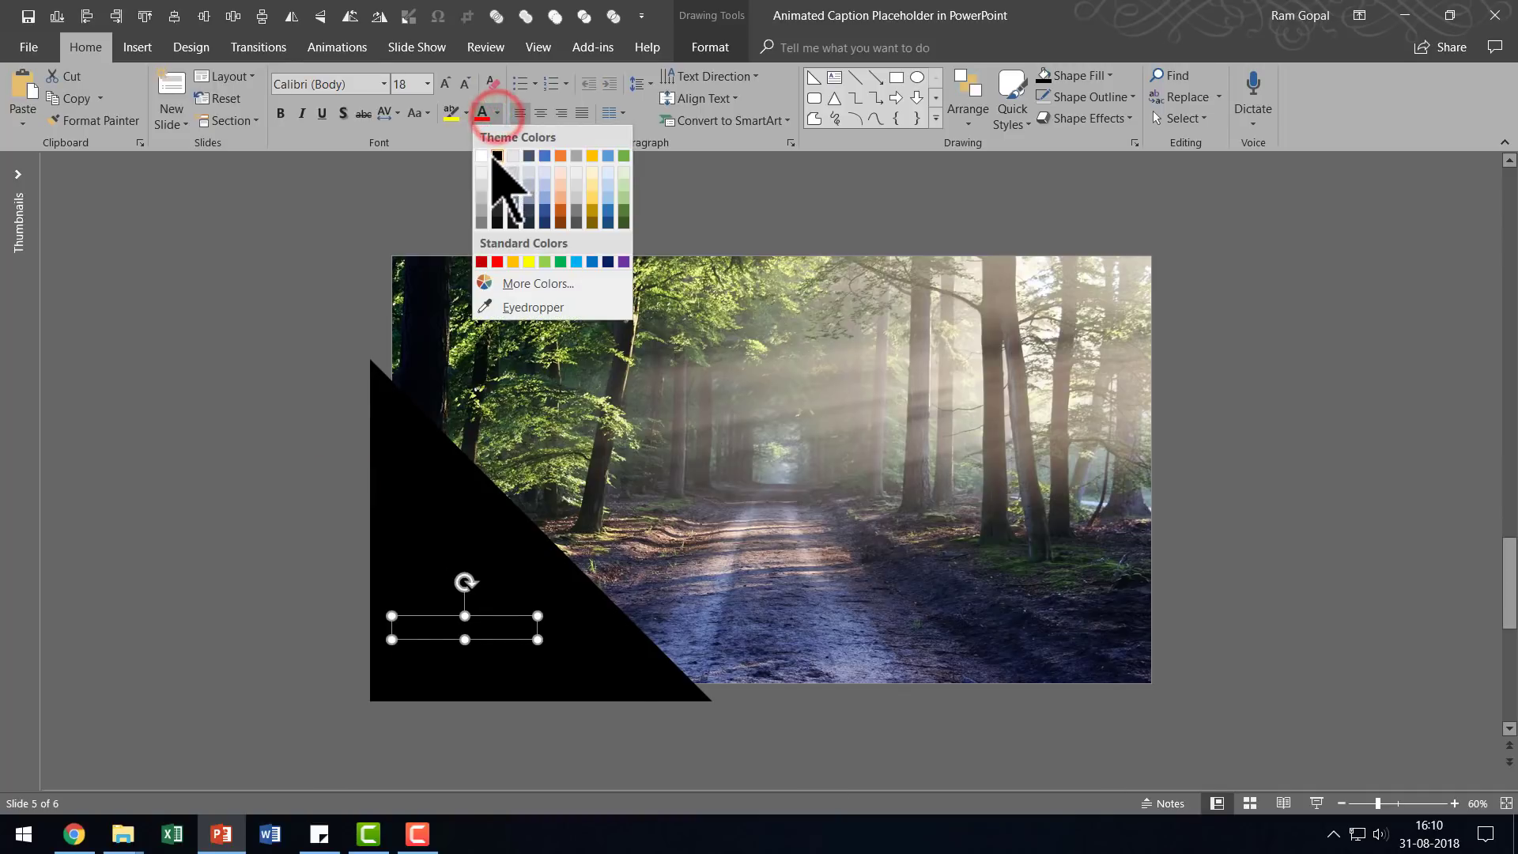
pyautogui.click(482, 156)
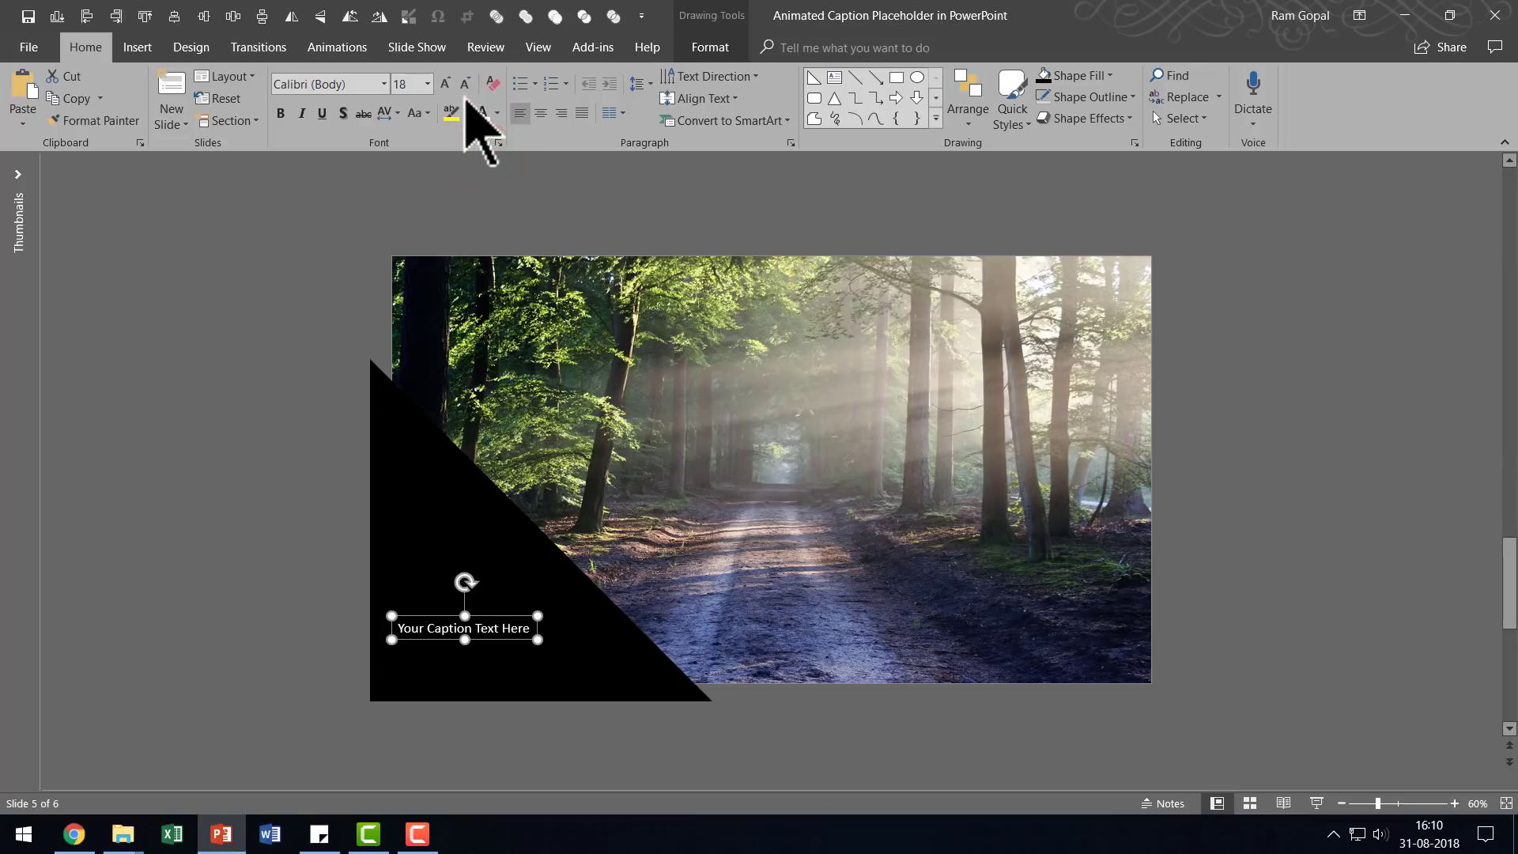
pyautogui.click(385, 79)
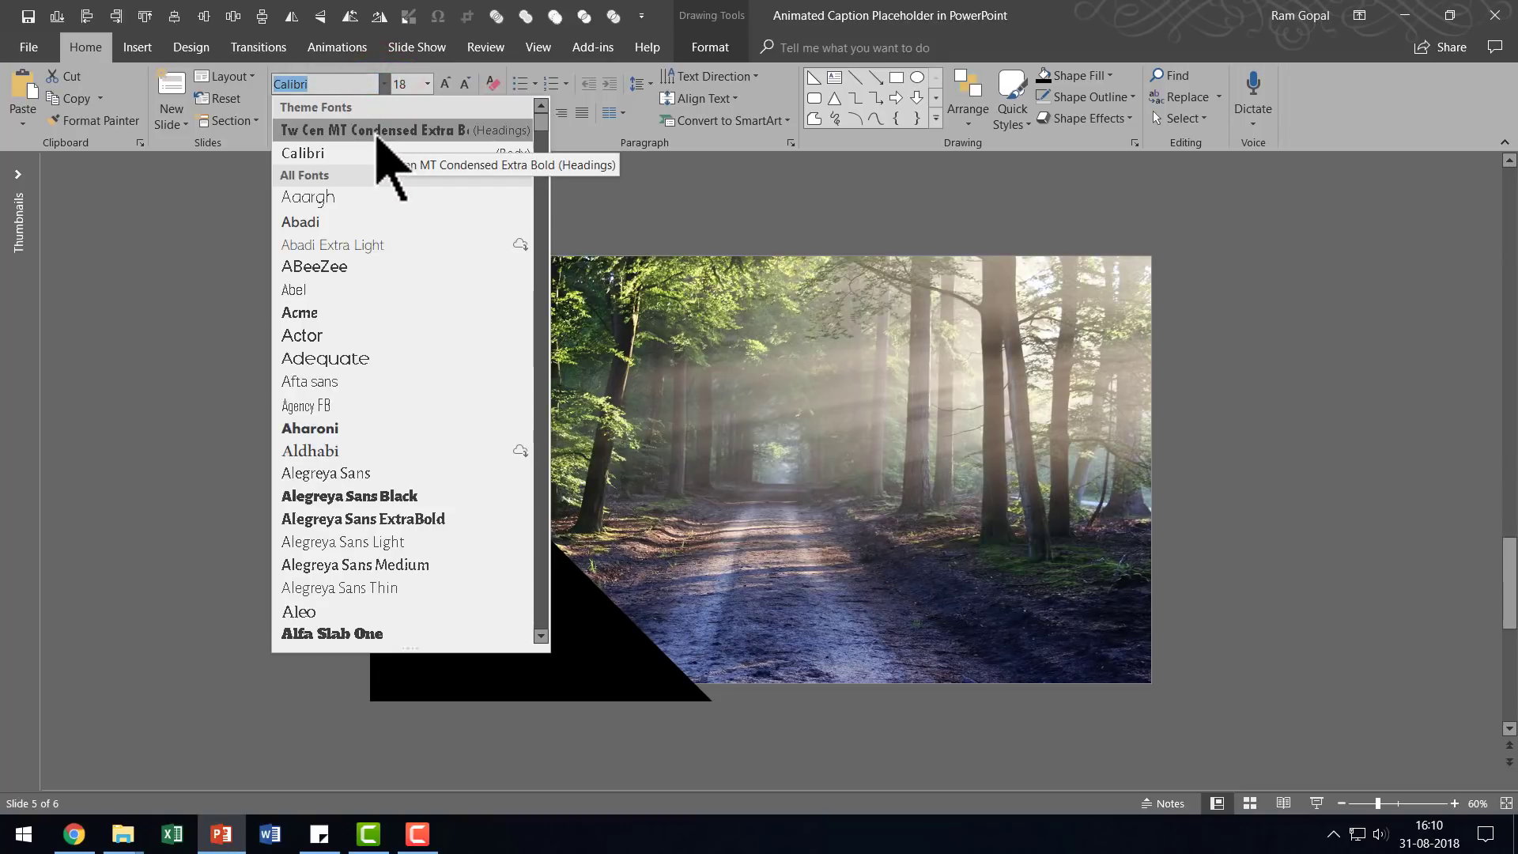
pyautogui.click(377, 133)
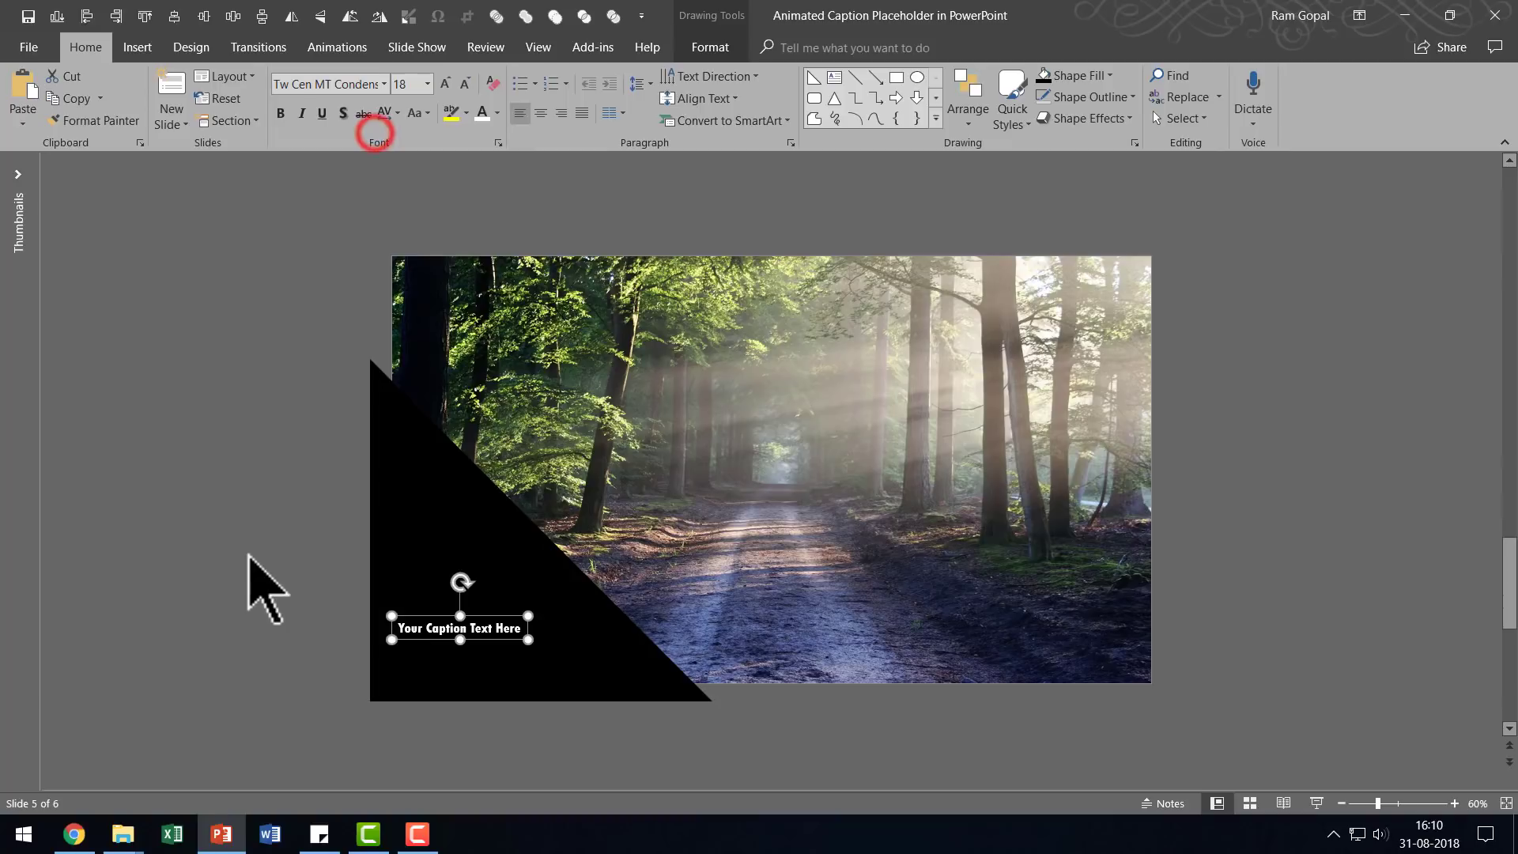
pyautogui.click(446, 82)
pyautogui.click(446, 82)
pyautogui.click(447, 83)
pyautogui.click(447, 82)
pyautogui.click(446, 83)
pyautogui.click(447, 82)
pyautogui.click(447, 82)
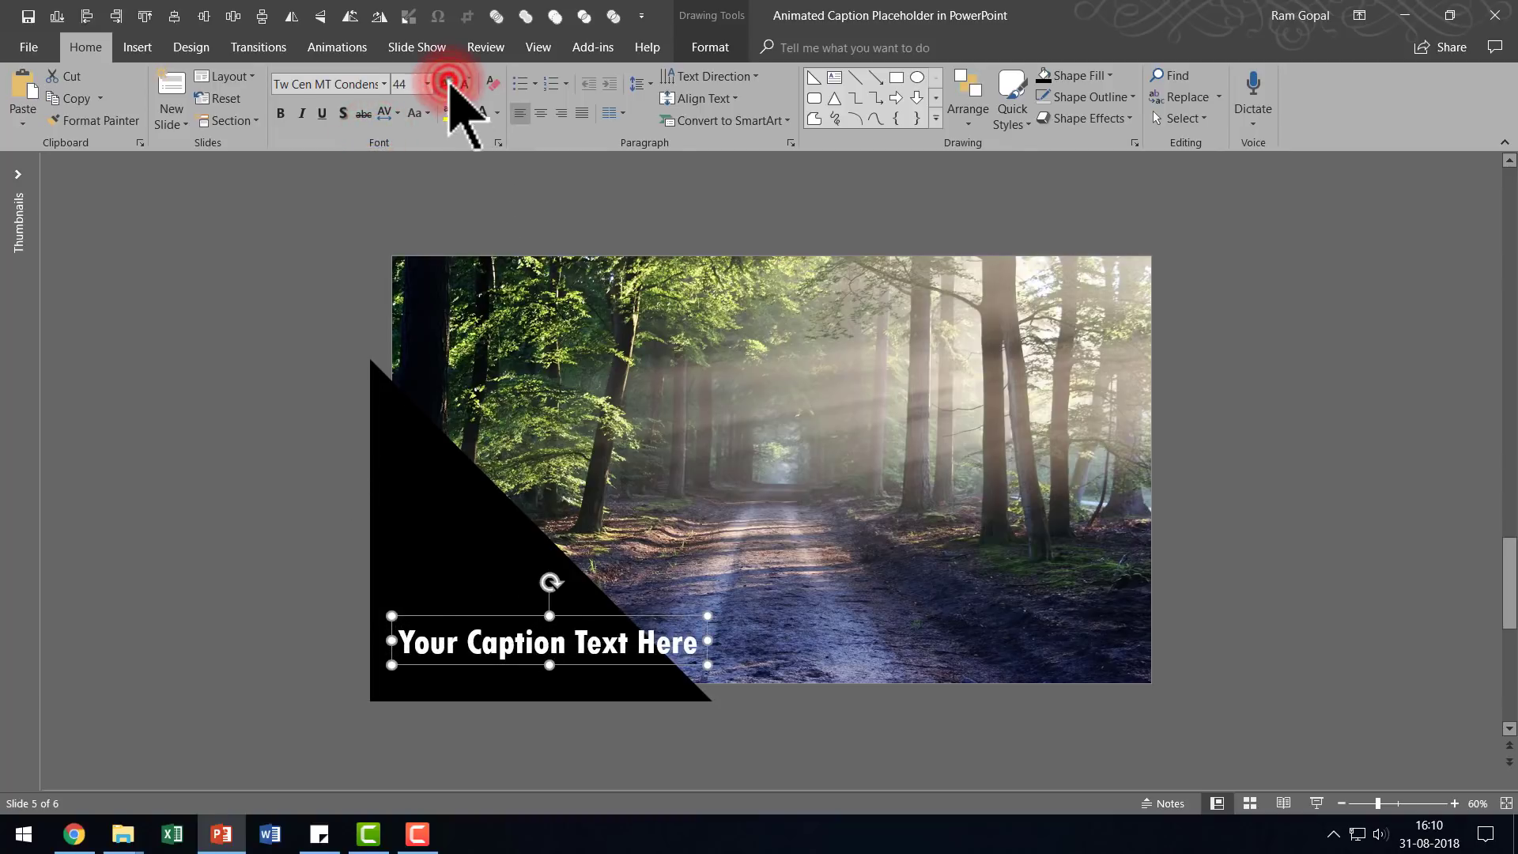
pyautogui.moveTo(706, 638); pyautogui.dragTo(620, 656)
pyautogui.moveTo(576, 610); pyautogui.dragTo(578, 576)
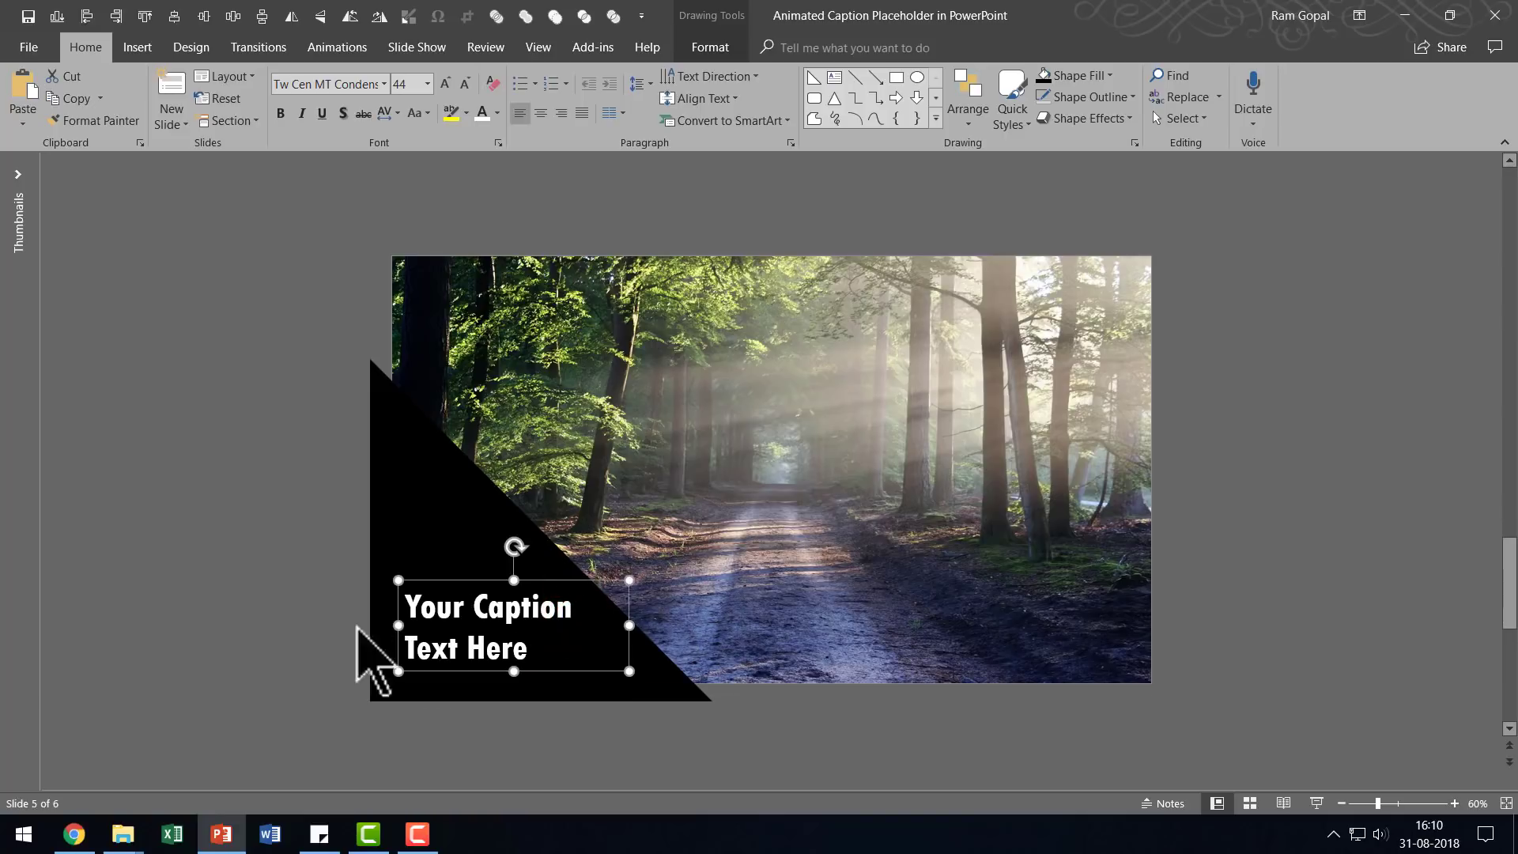
# Step: Deselect the caption box and bring up the Insert ribbon
pyautogui.click(284, 618)
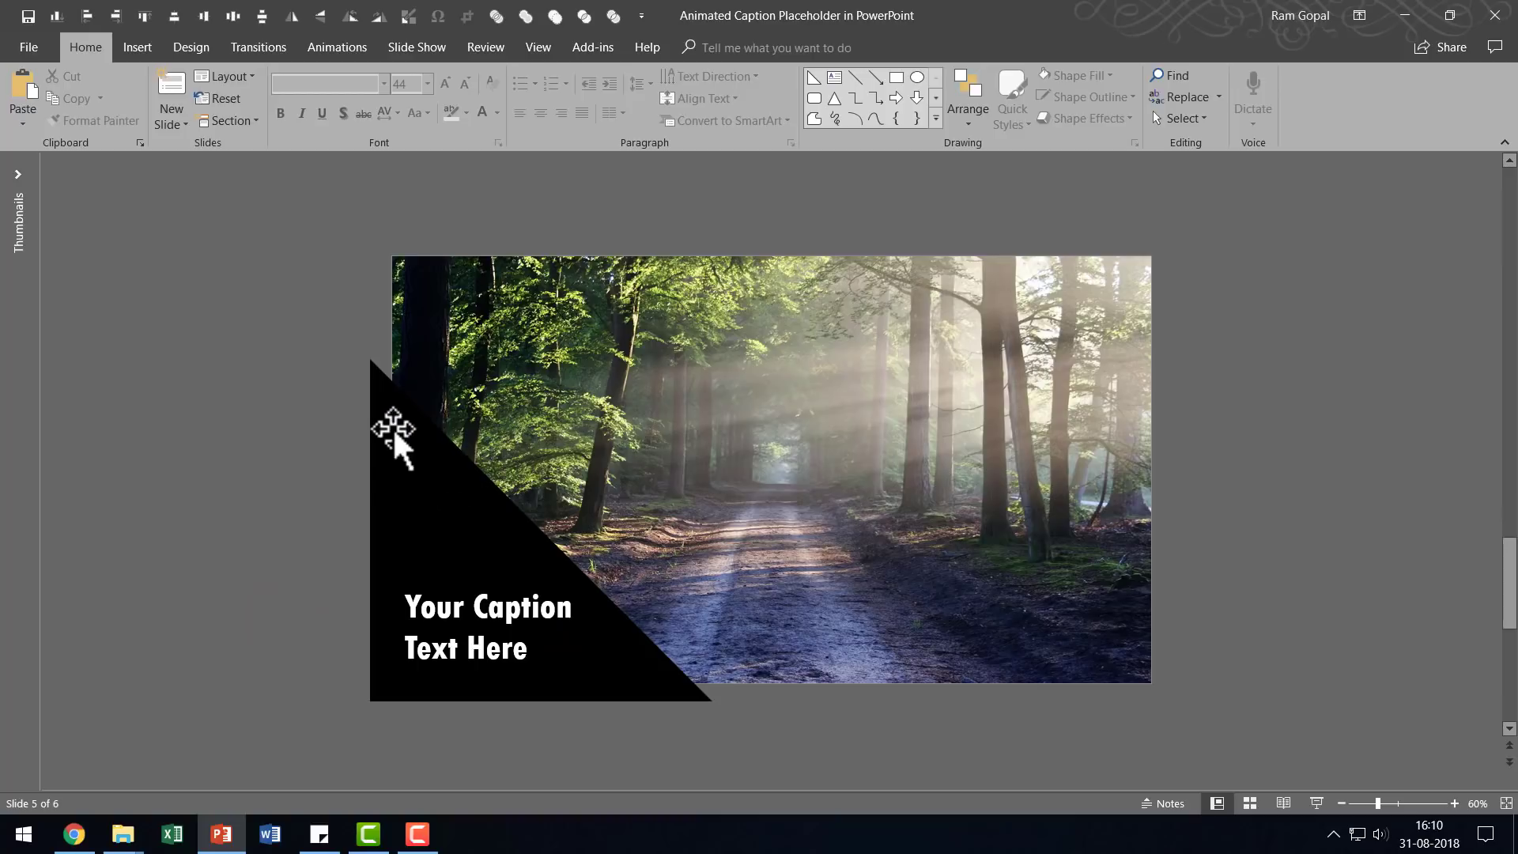
pyautogui.click(147, 49)
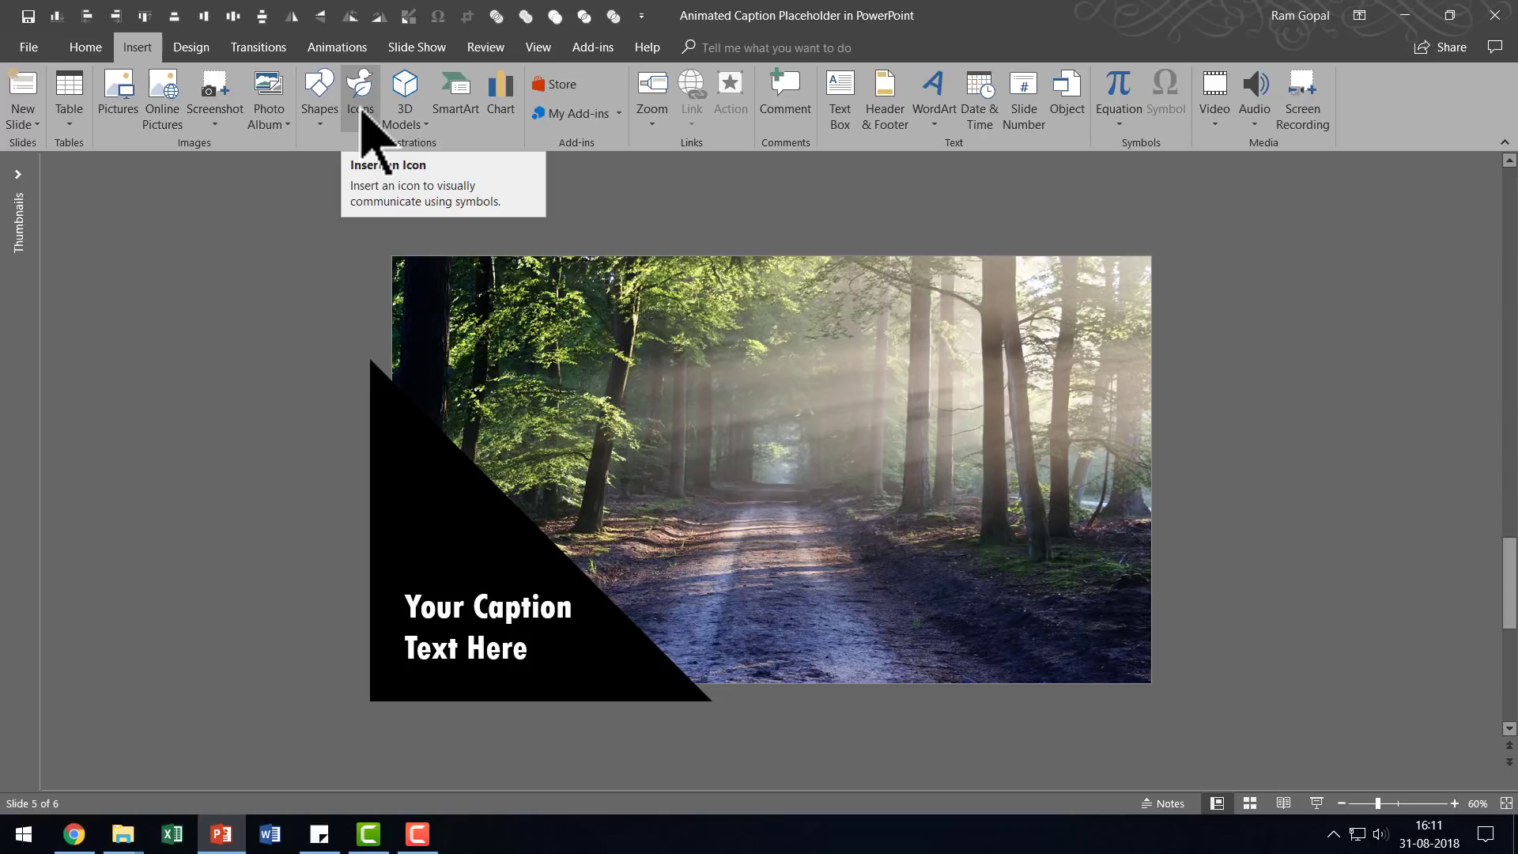
# Step: Insert the webcam icon from the Technology and electronics icon category
pyautogui.click(361, 112)
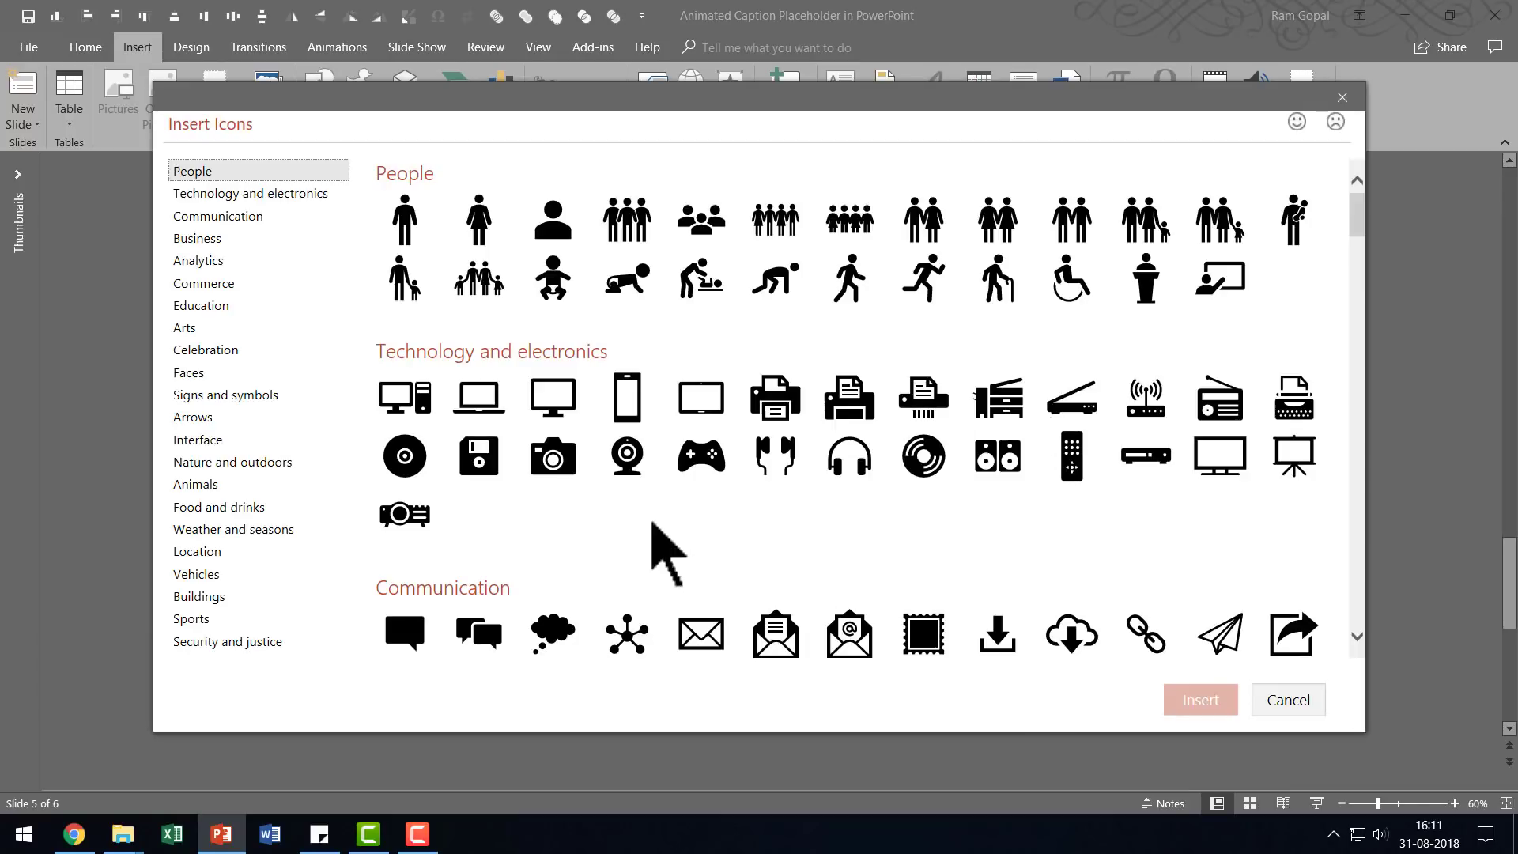
pyautogui.click(632, 458)
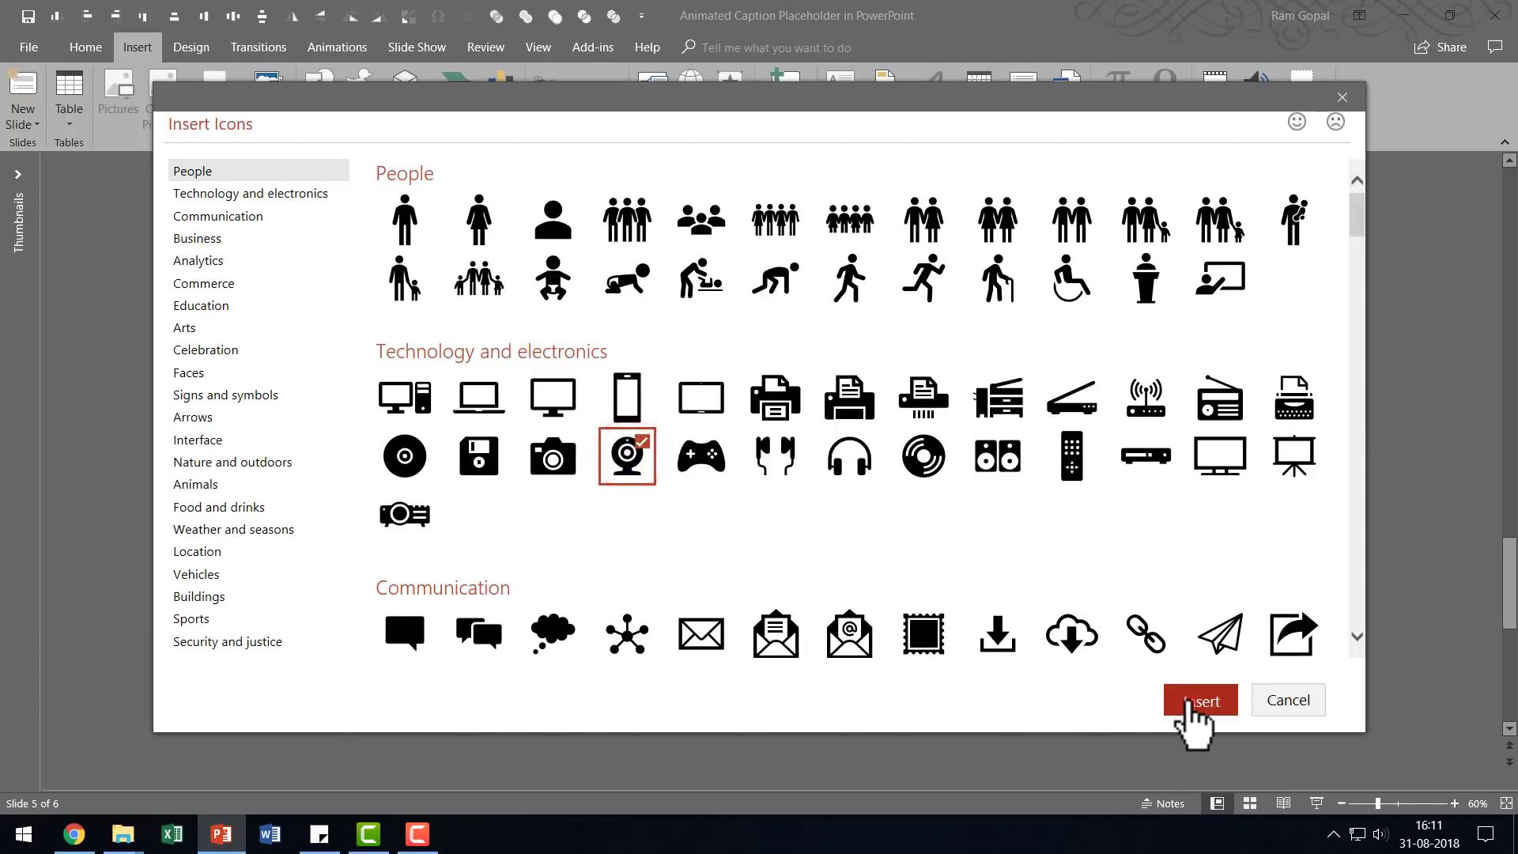
pyautogui.click(1190, 702)
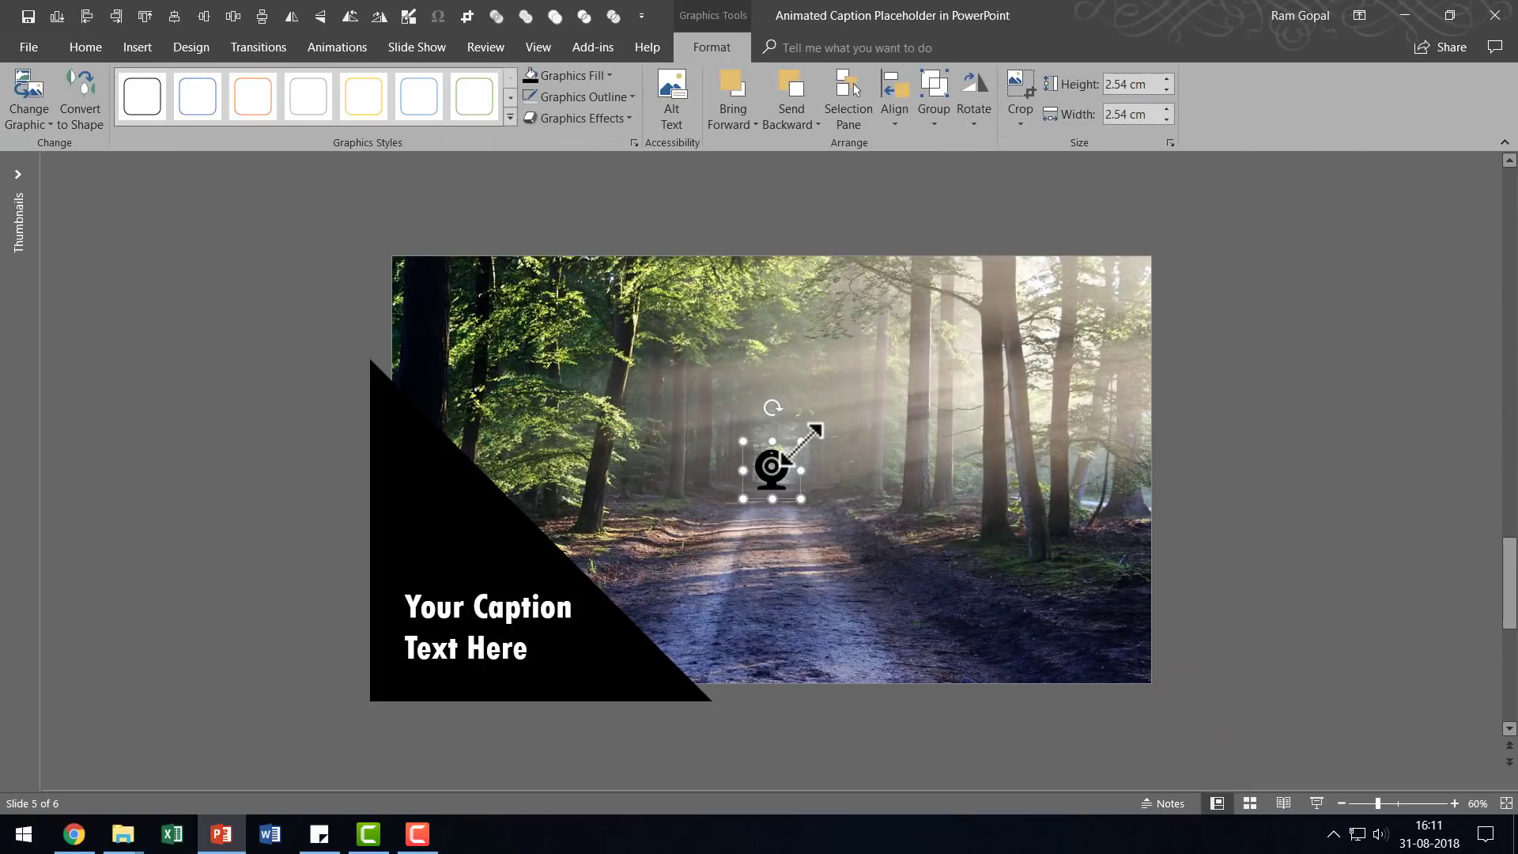
# Step: Enlarge the webcam icon to 4.23 cm, fill it white, and place it above the caption
pyautogui.moveTo(801, 441); pyautogui.dragTo(839, 404)
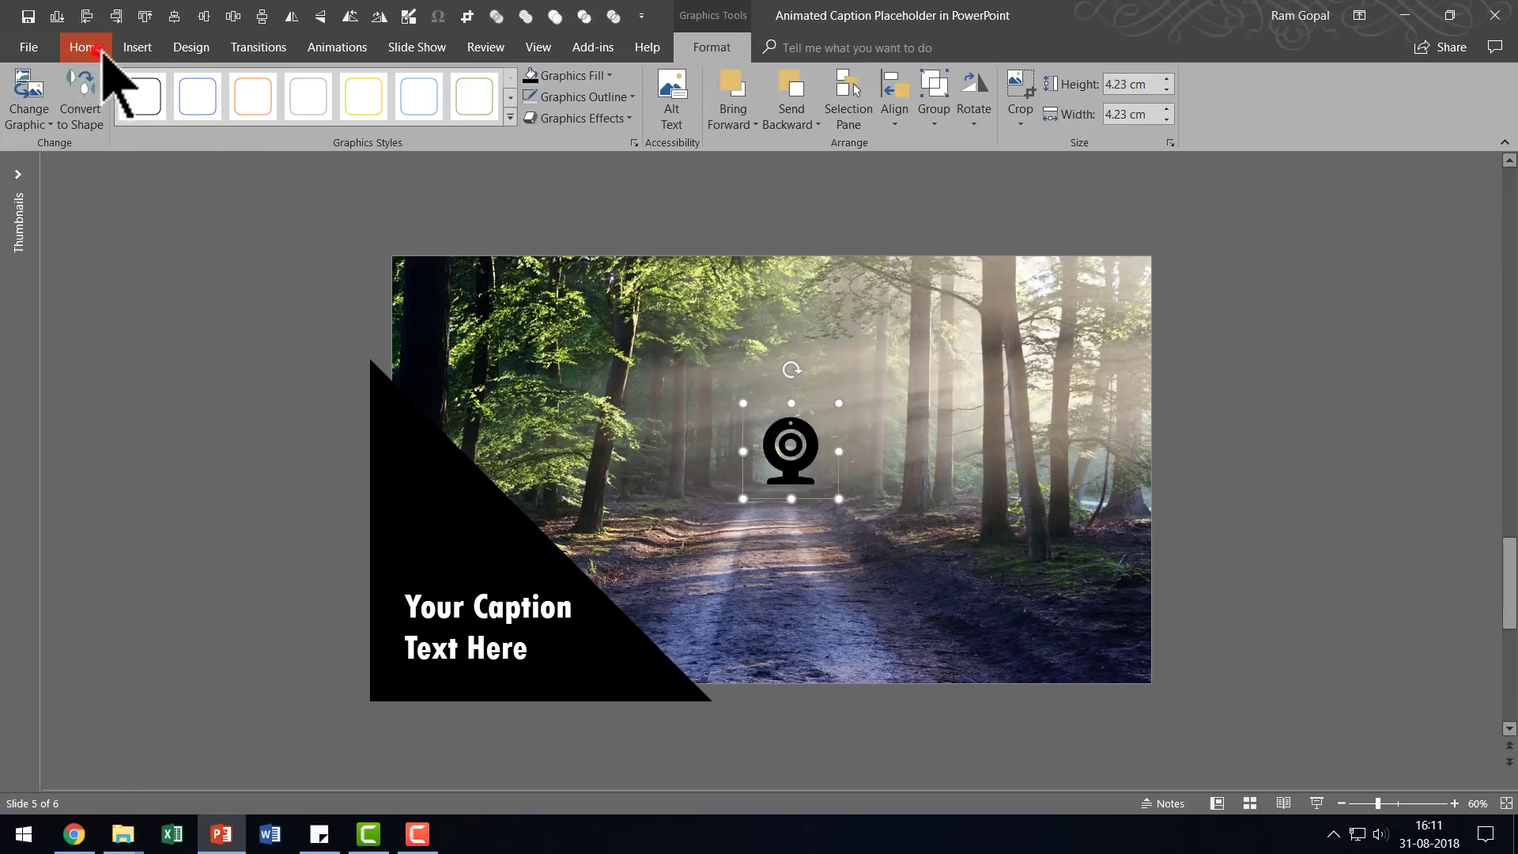
pyautogui.click(94, 49)
pyautogui.click(1076, 77)
pyautogui.click(1045, 122)
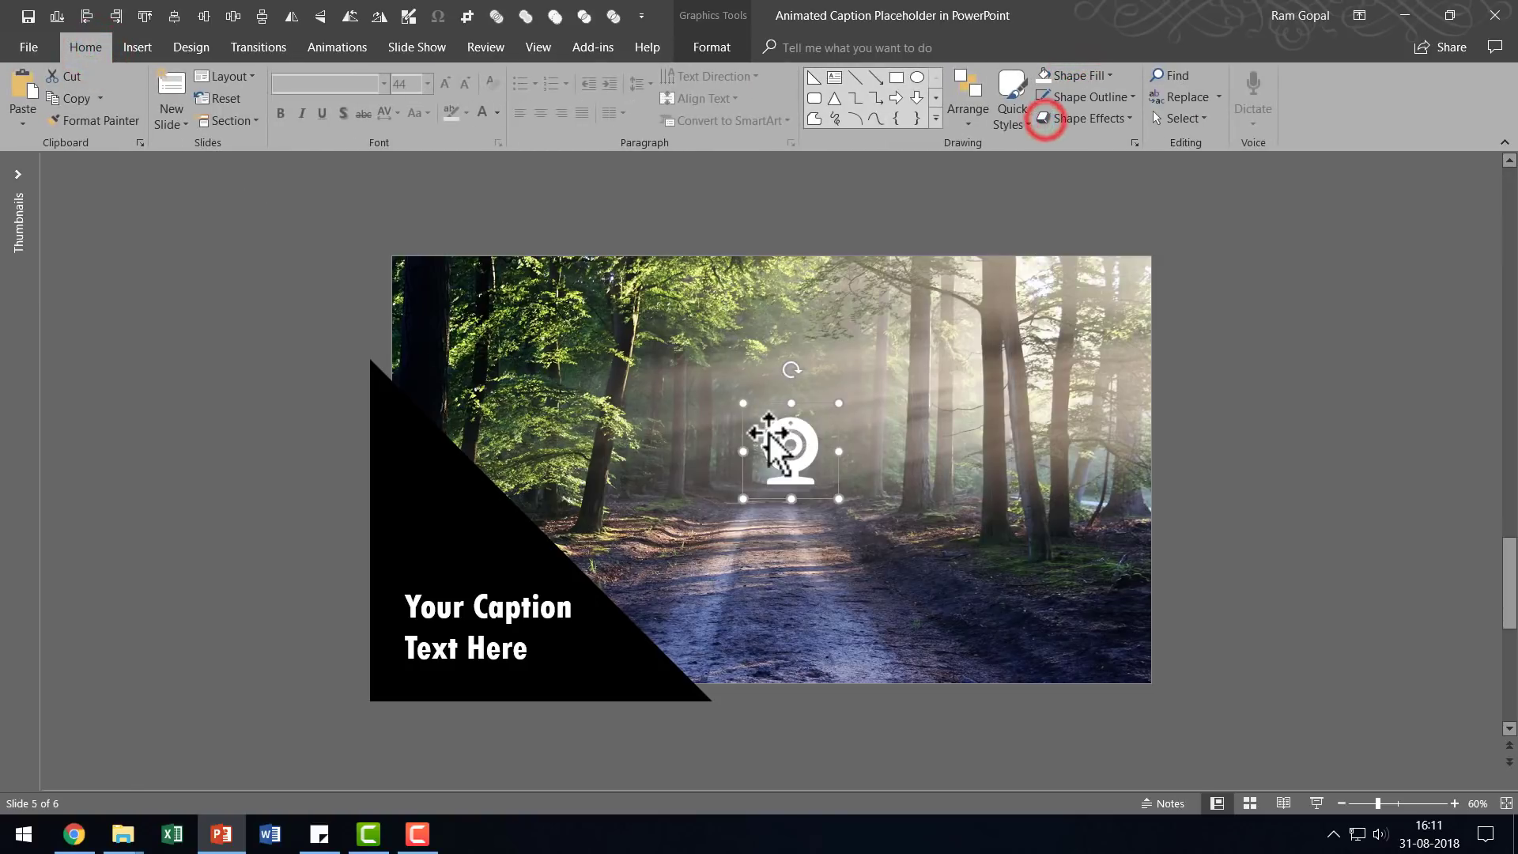
pyautogui.moveTo(783, 434); pyautogui.dragTo(433, 501)
# Step: Group the webcam icon with the caption text box
pyautogui.moveTo(276, 451); pyautogui.dragTo(613, 728)
pyautogui.keyDown('shift'); pyautogui.click(596, 606); pyautogui.keyUp('shift')
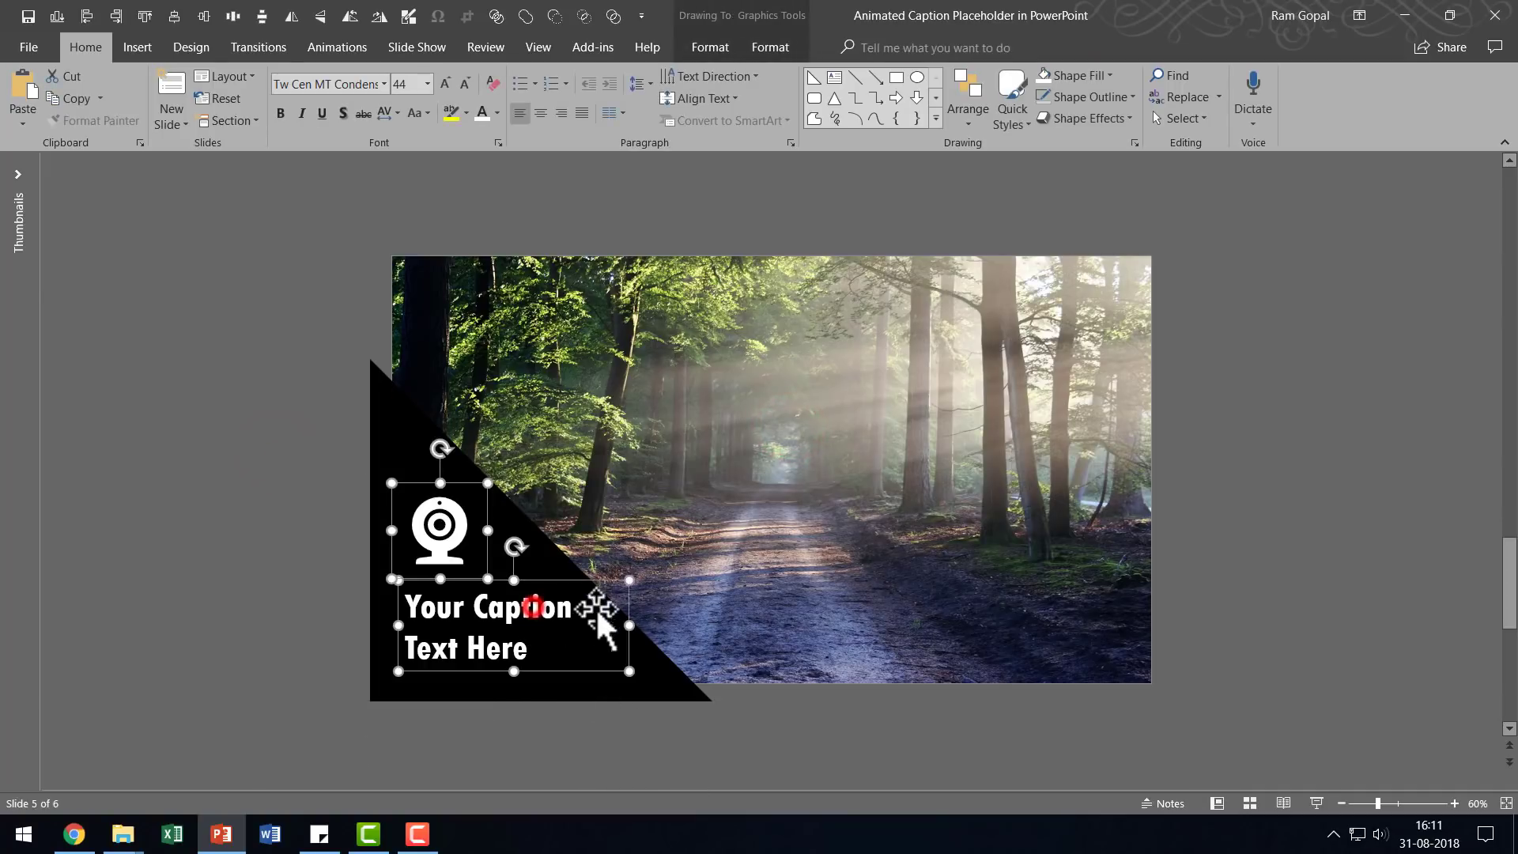
pyautogui.hotkey('ctrl', 'g')
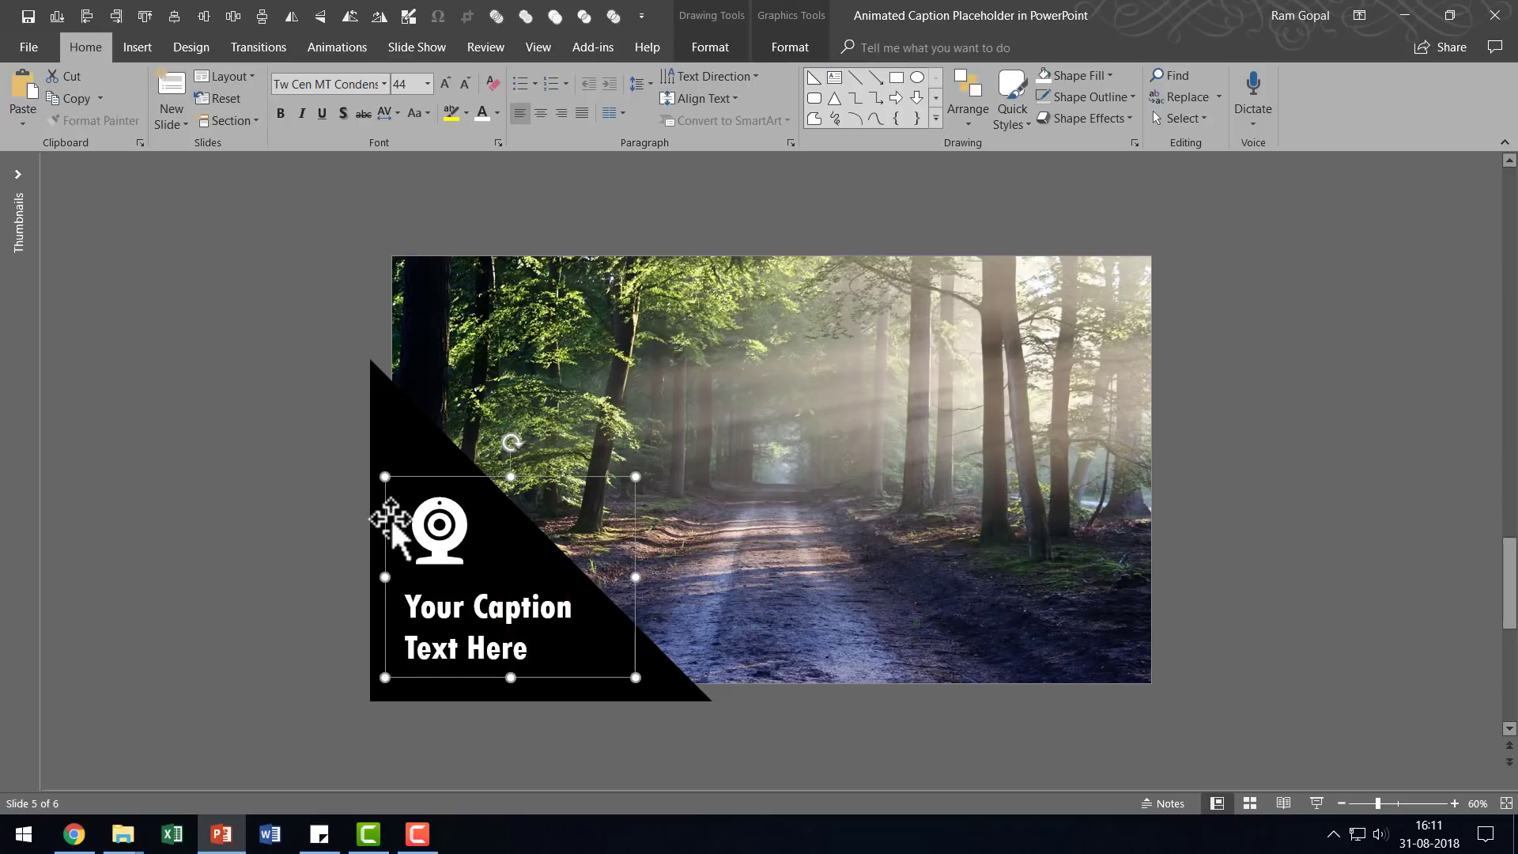
pyautogui.click(285, 492)
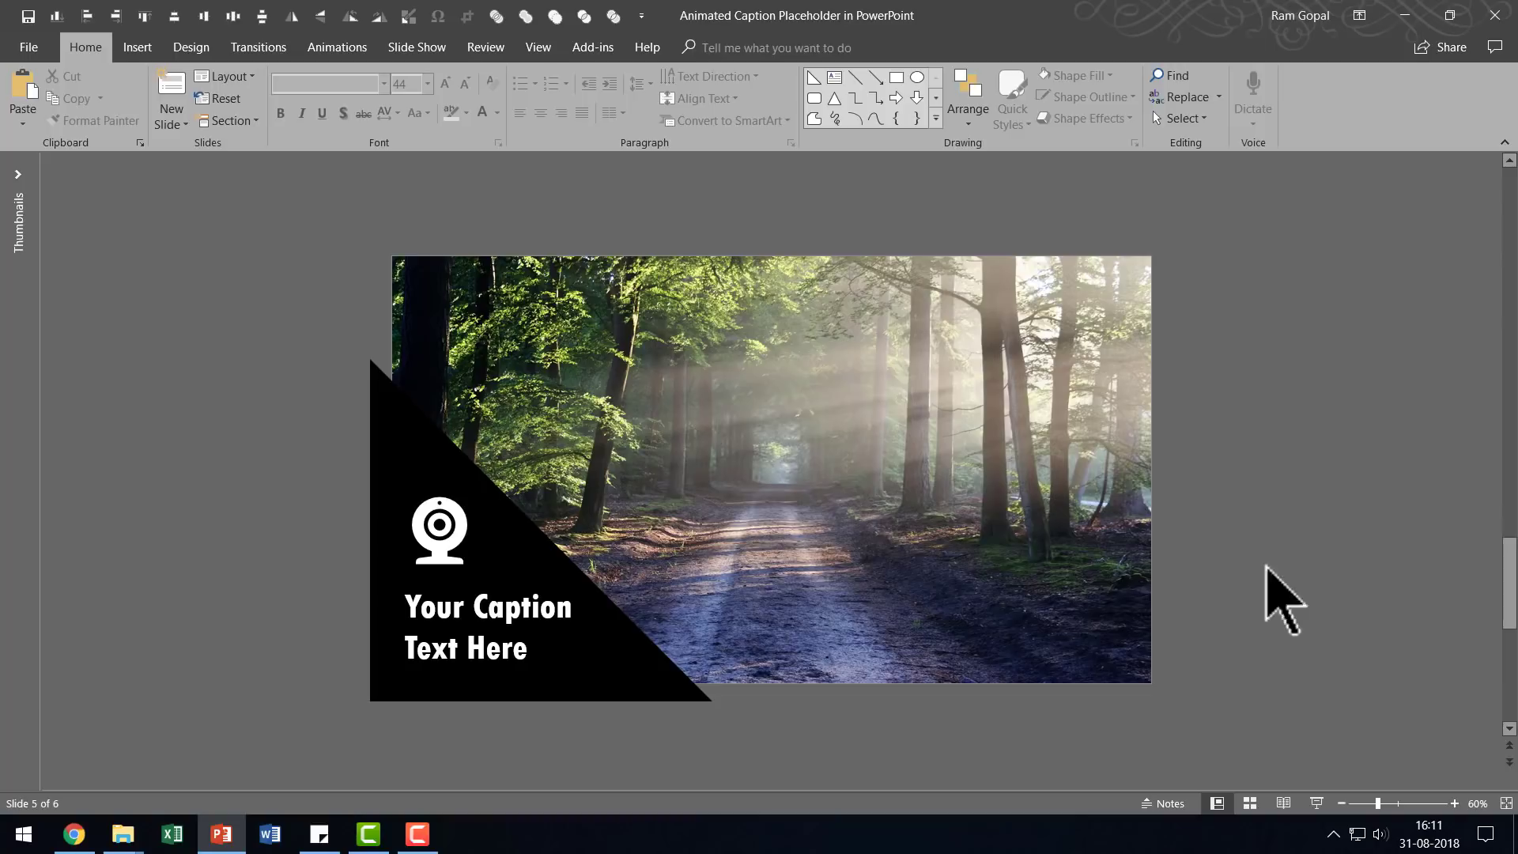
# Step: Apply a Fly In entrance to the black triangle with the Animation Pane shown
pyautogui.click(392, 425)
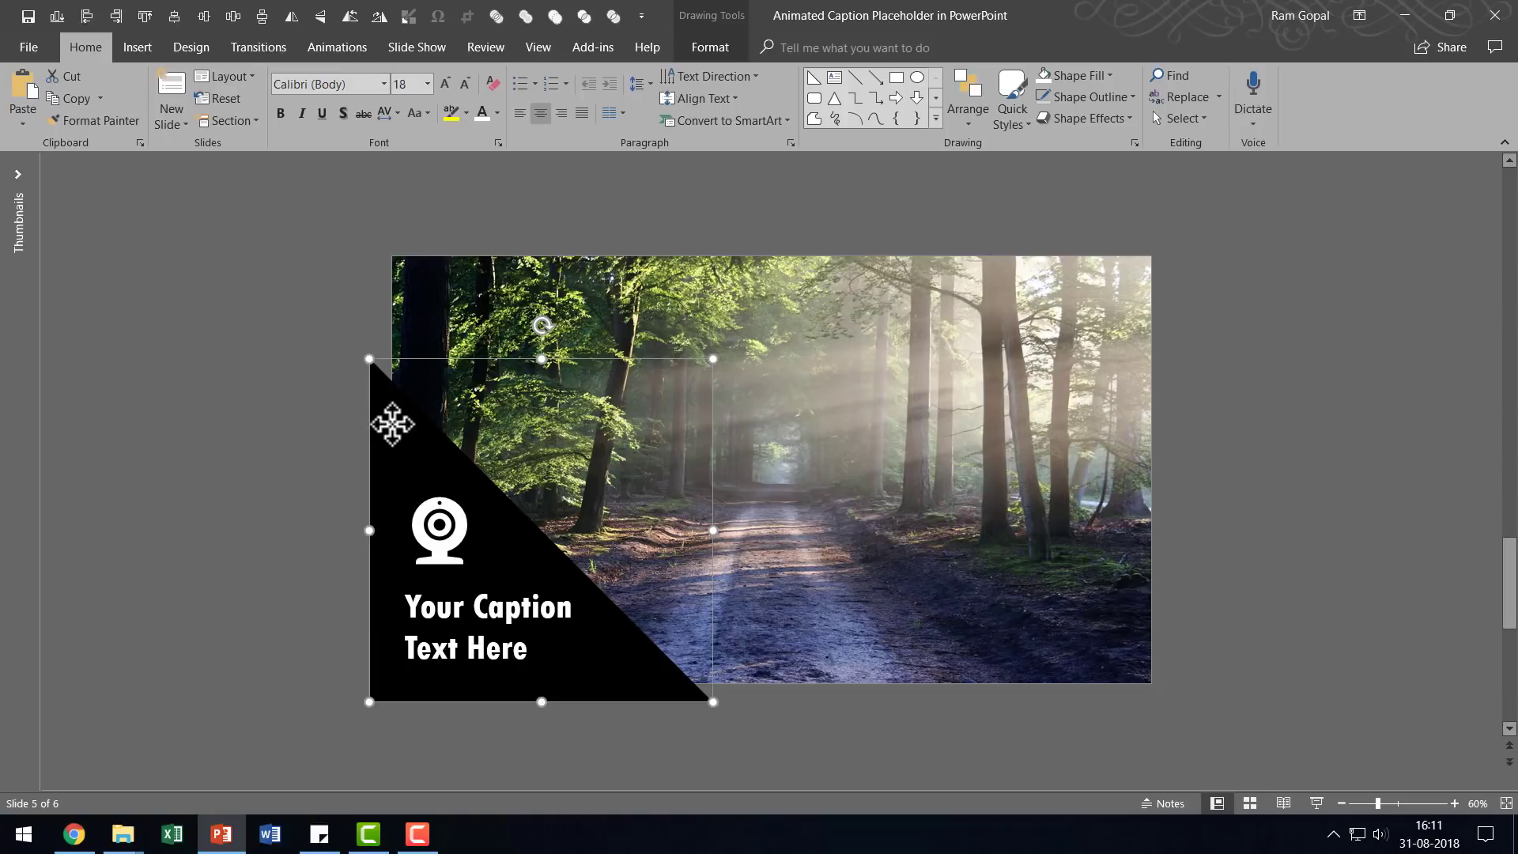
pyautogui.click(338, 49)
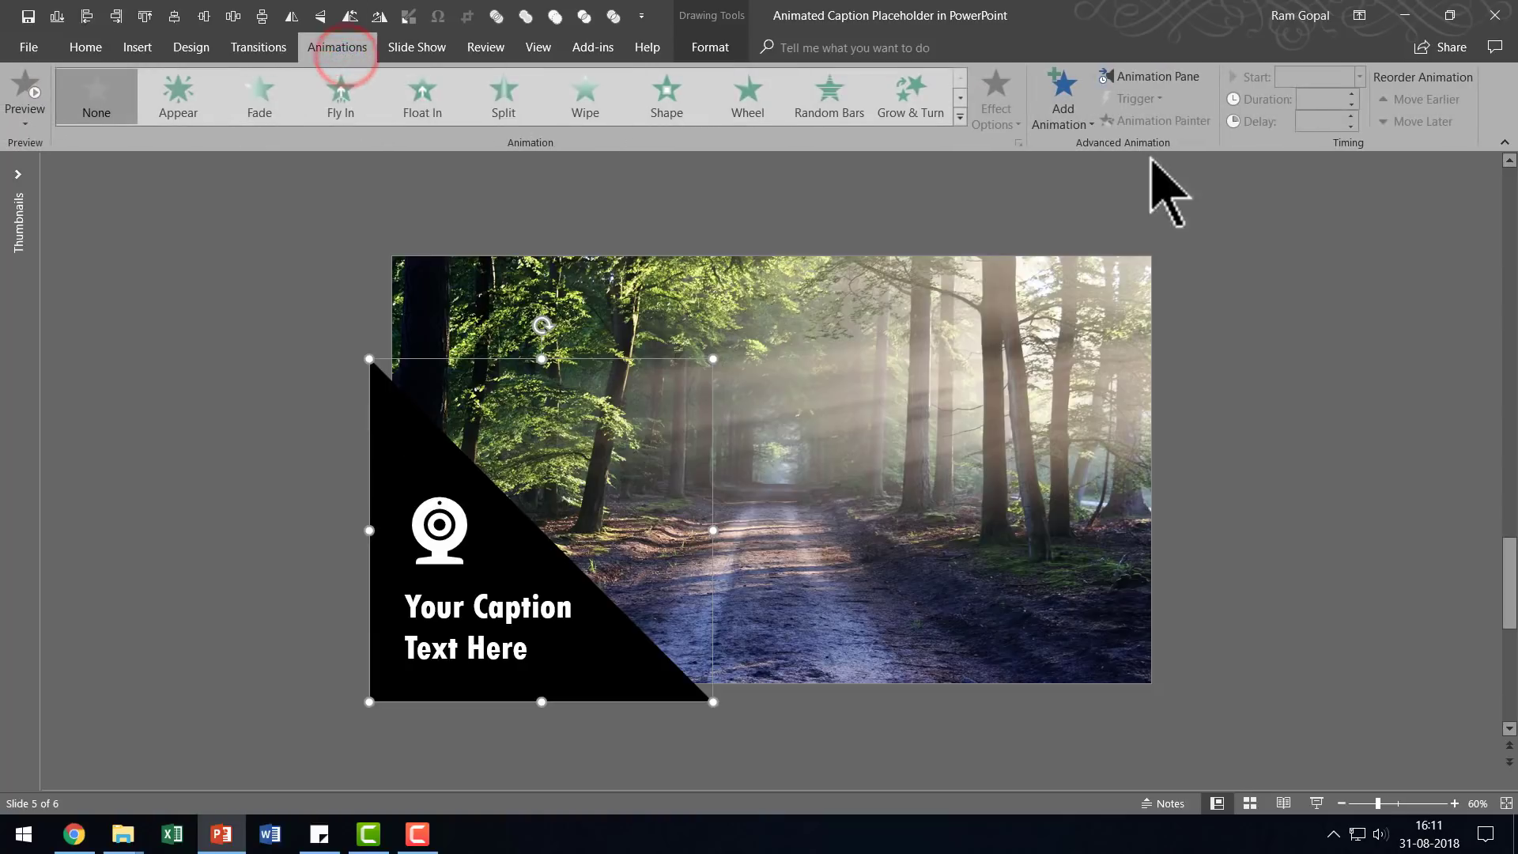
pyautogui.click(1176, 76)
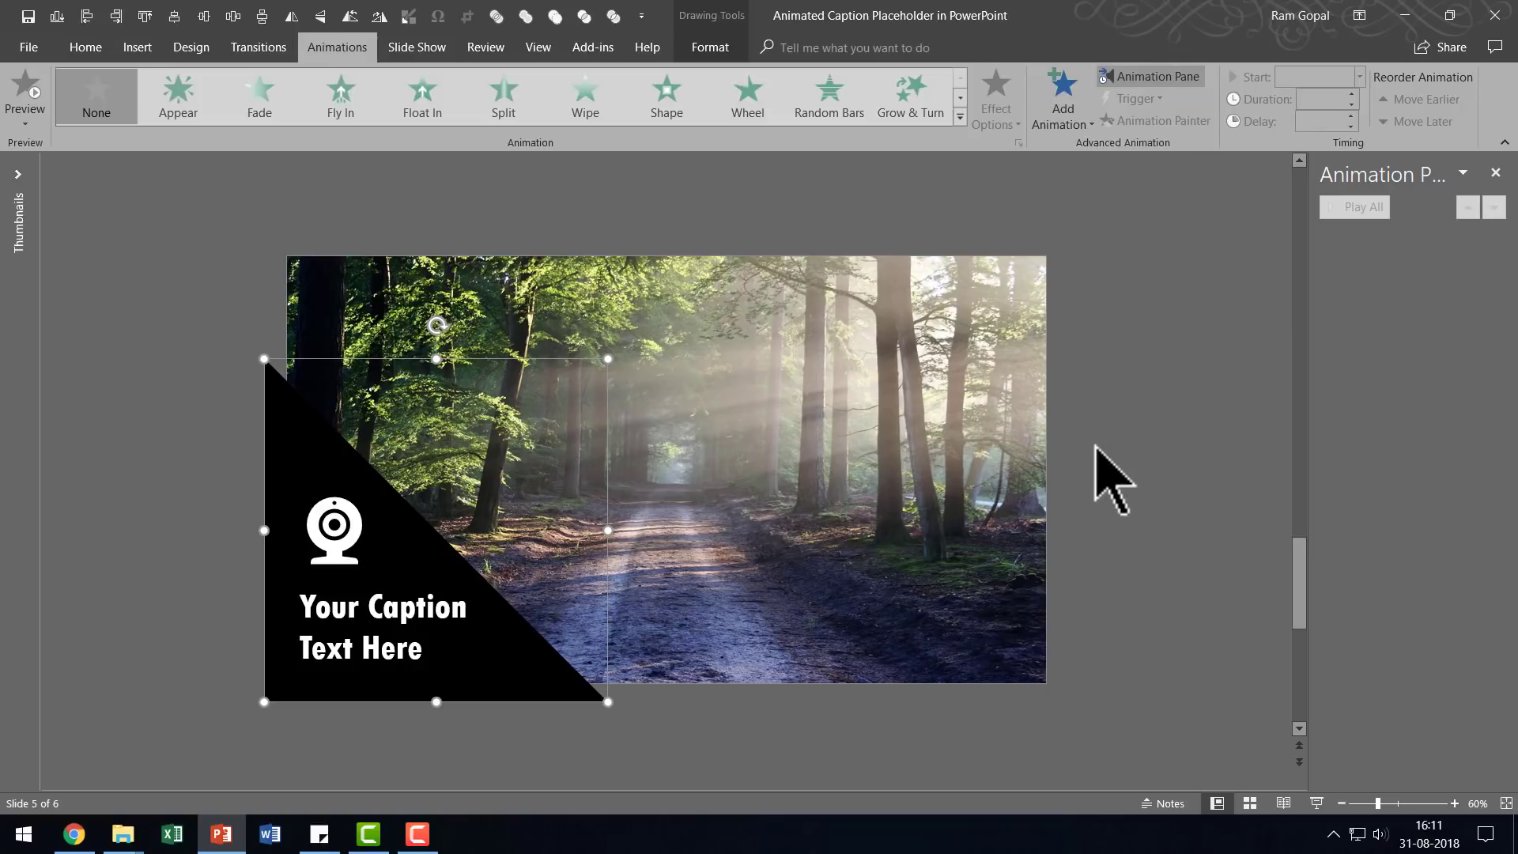
pyautogui.click(348, 103)
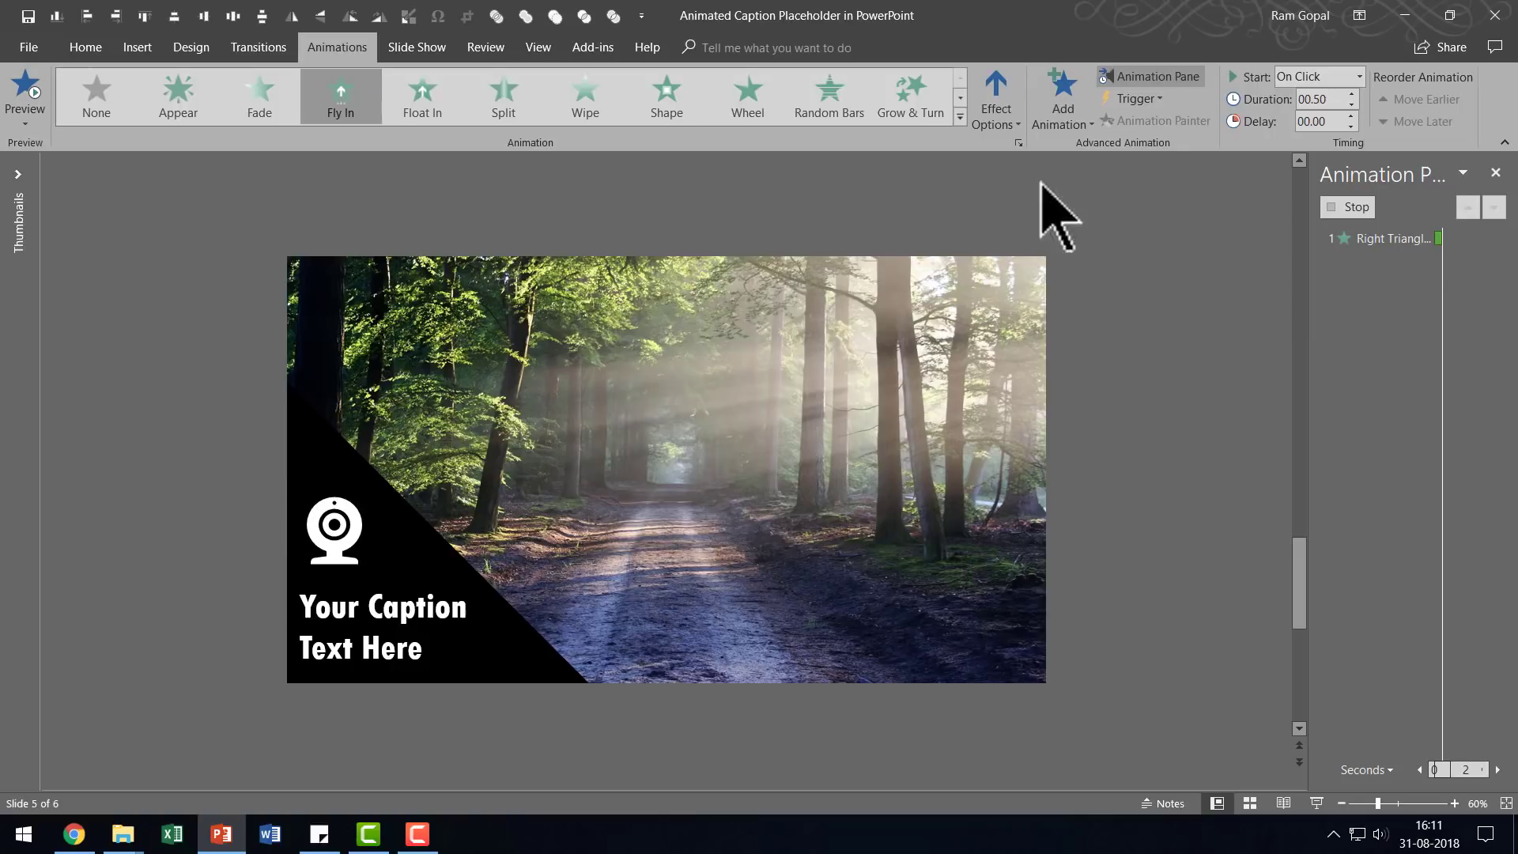
# Step: Set the triangle's Fly In to From Bottom-Left with a 0.22 sec bounce end
pyautogui.click(1005, 91)
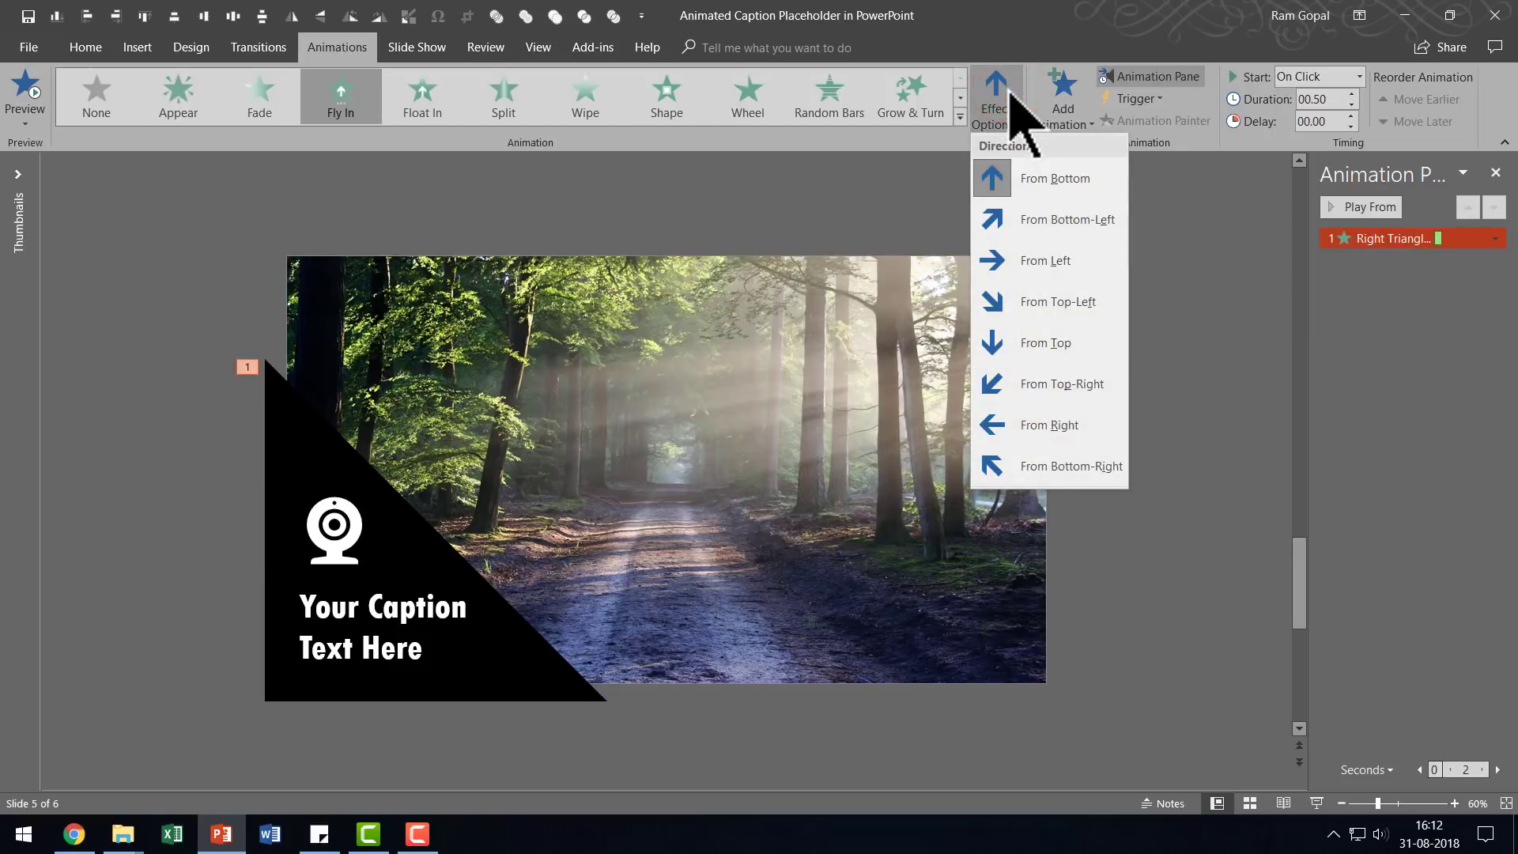
pyautogui.click(1049, 221)
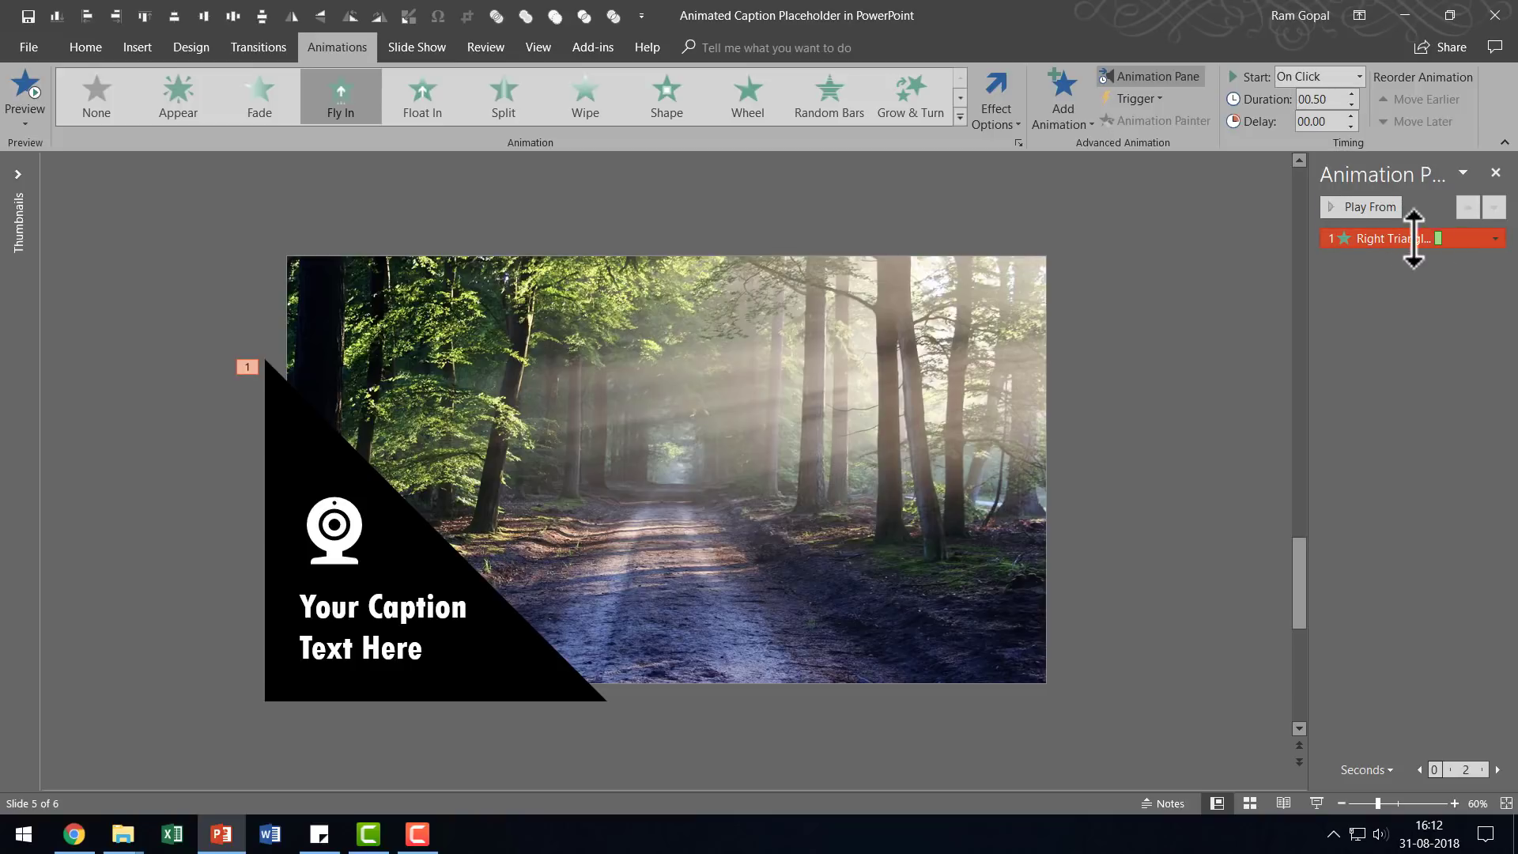
pyautogui.click(1495, 238)
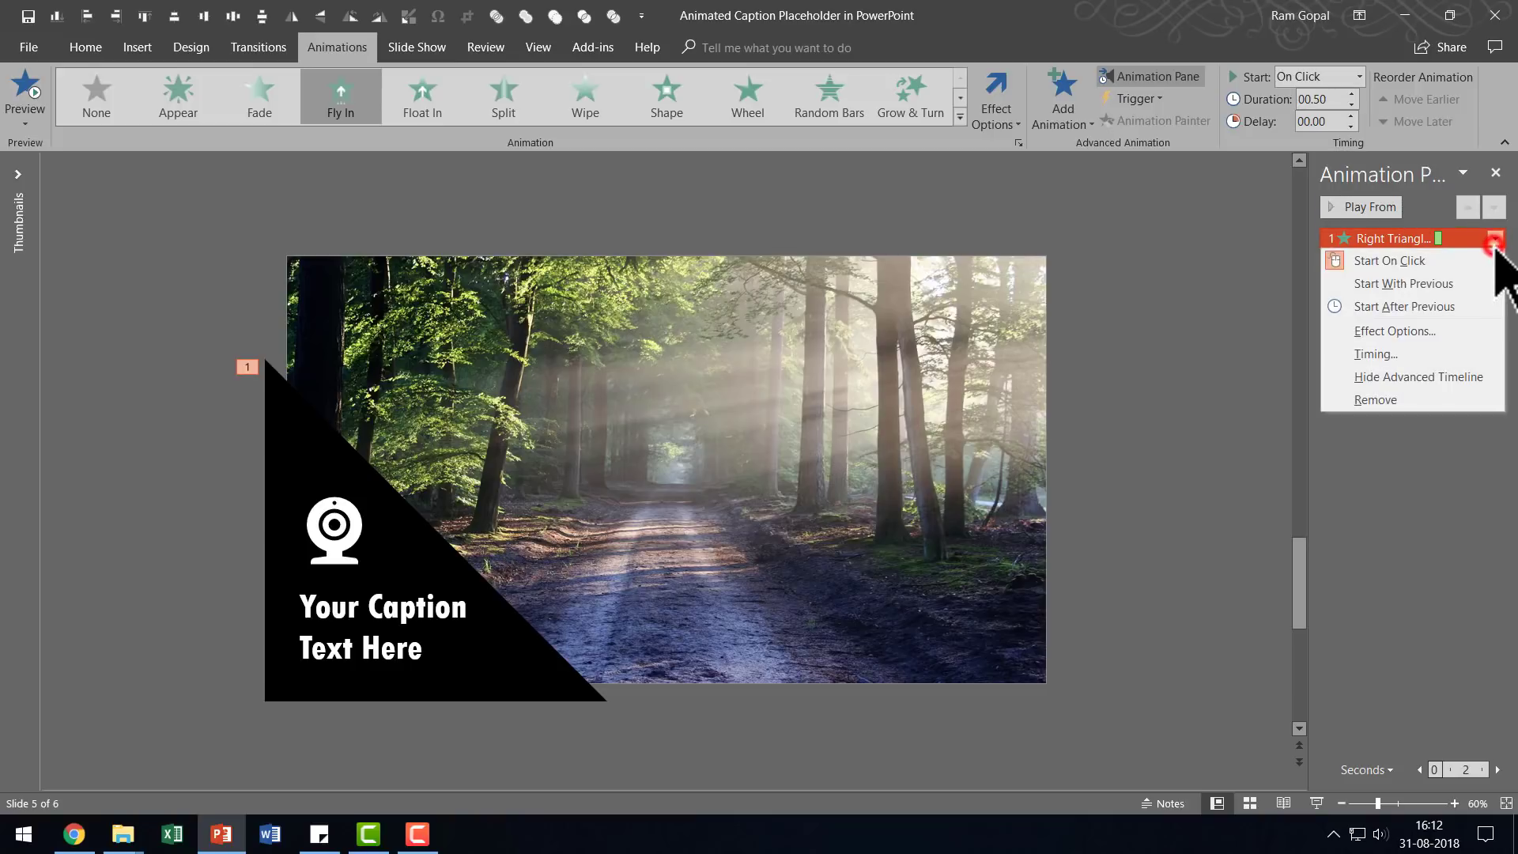
pyautogui.click(1420, 330)
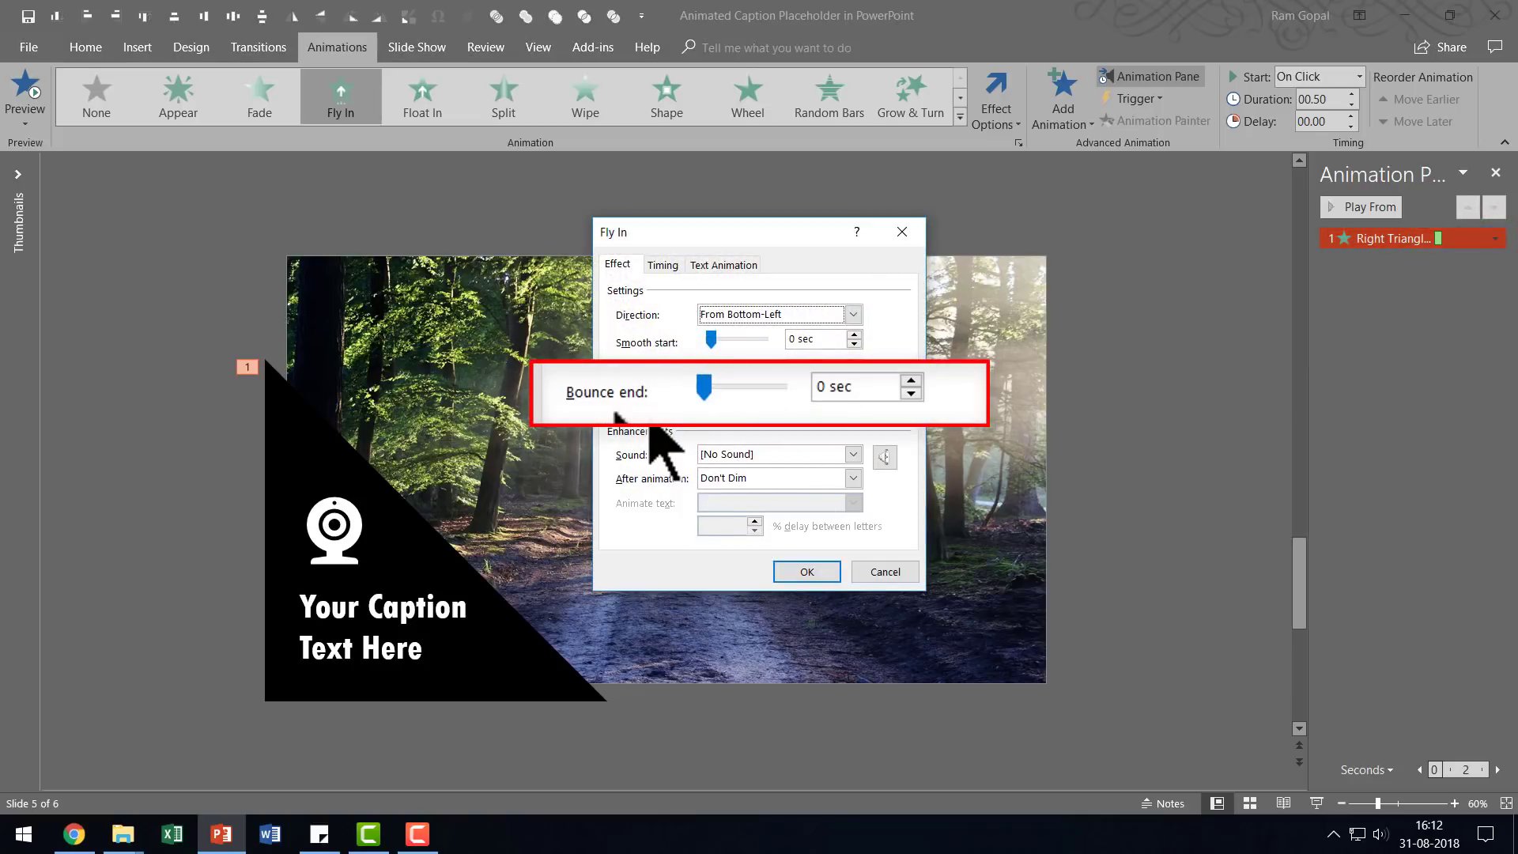
pyautogui.moveTo(710, 395); pyautogui.dragTo(742, 399)
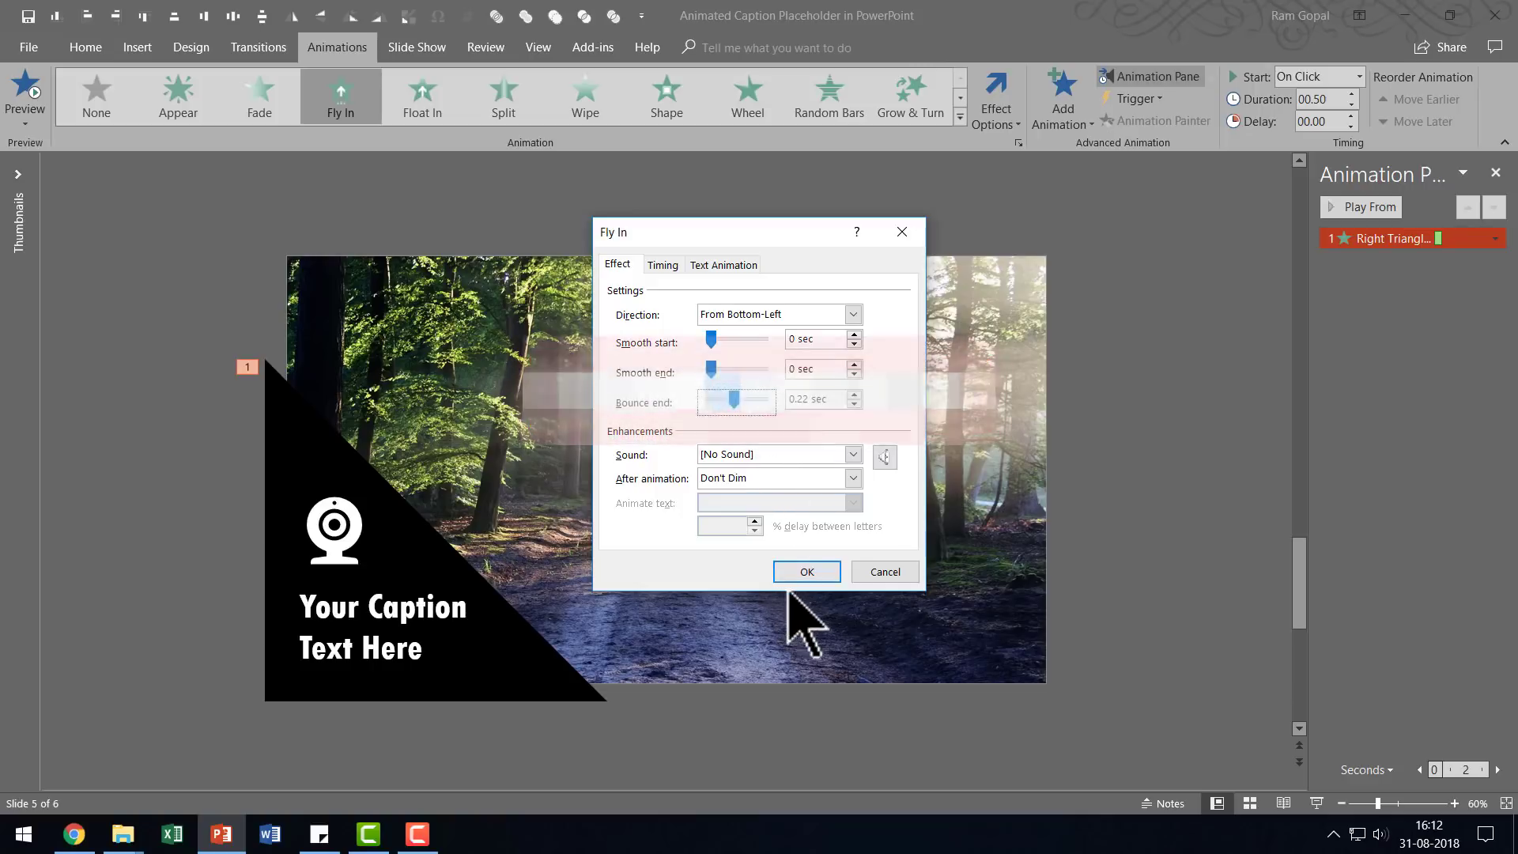
pyautogui.click(817, 570)
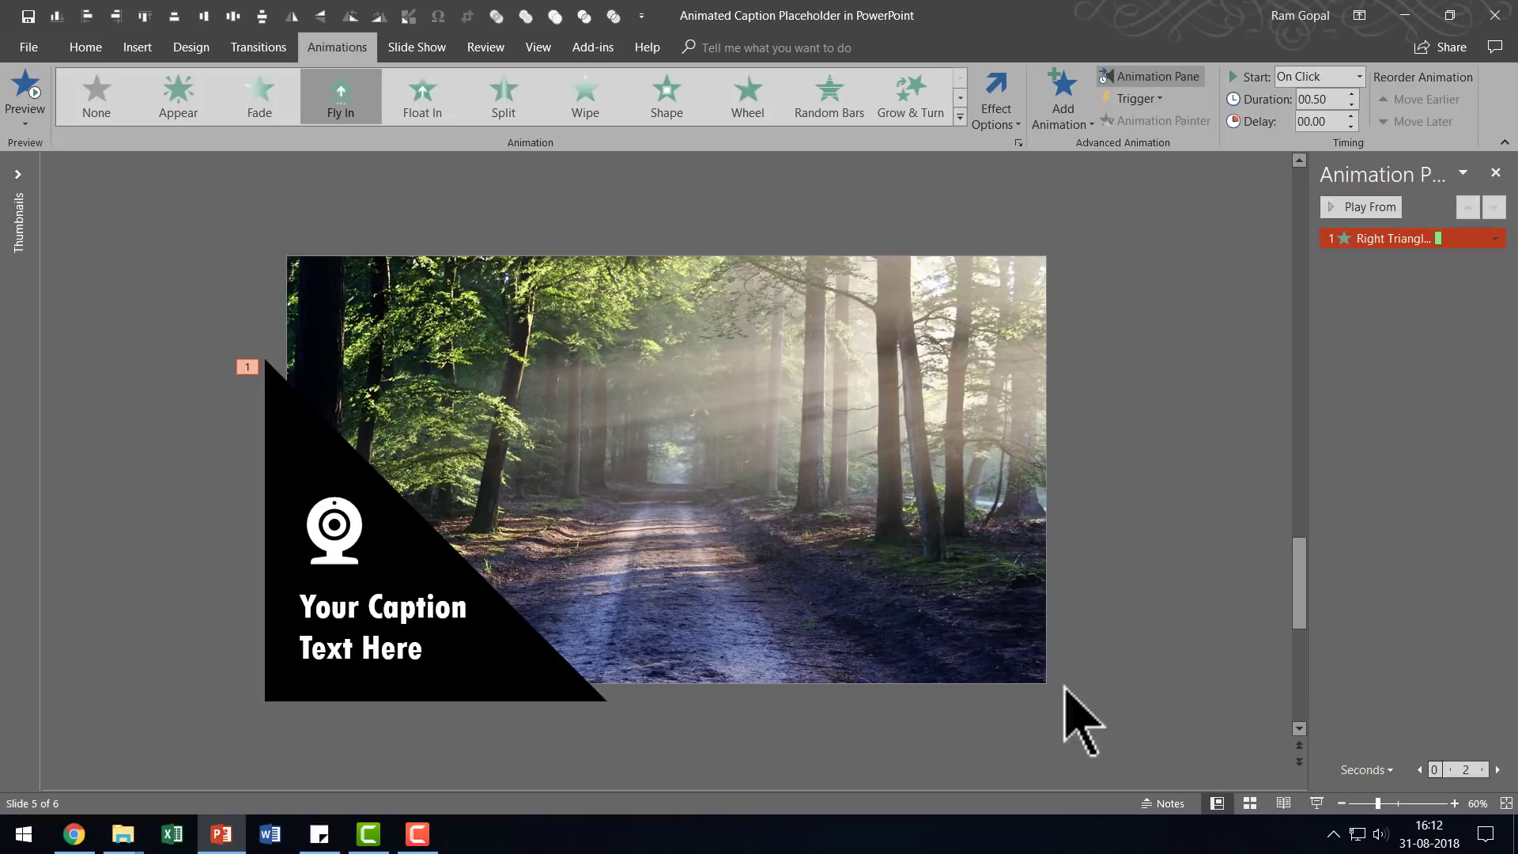
# Step: Give the icon-and-caption group a Fade entrance, starting With Previous after a 00.25 delay
pyautogui.click(461, 589)
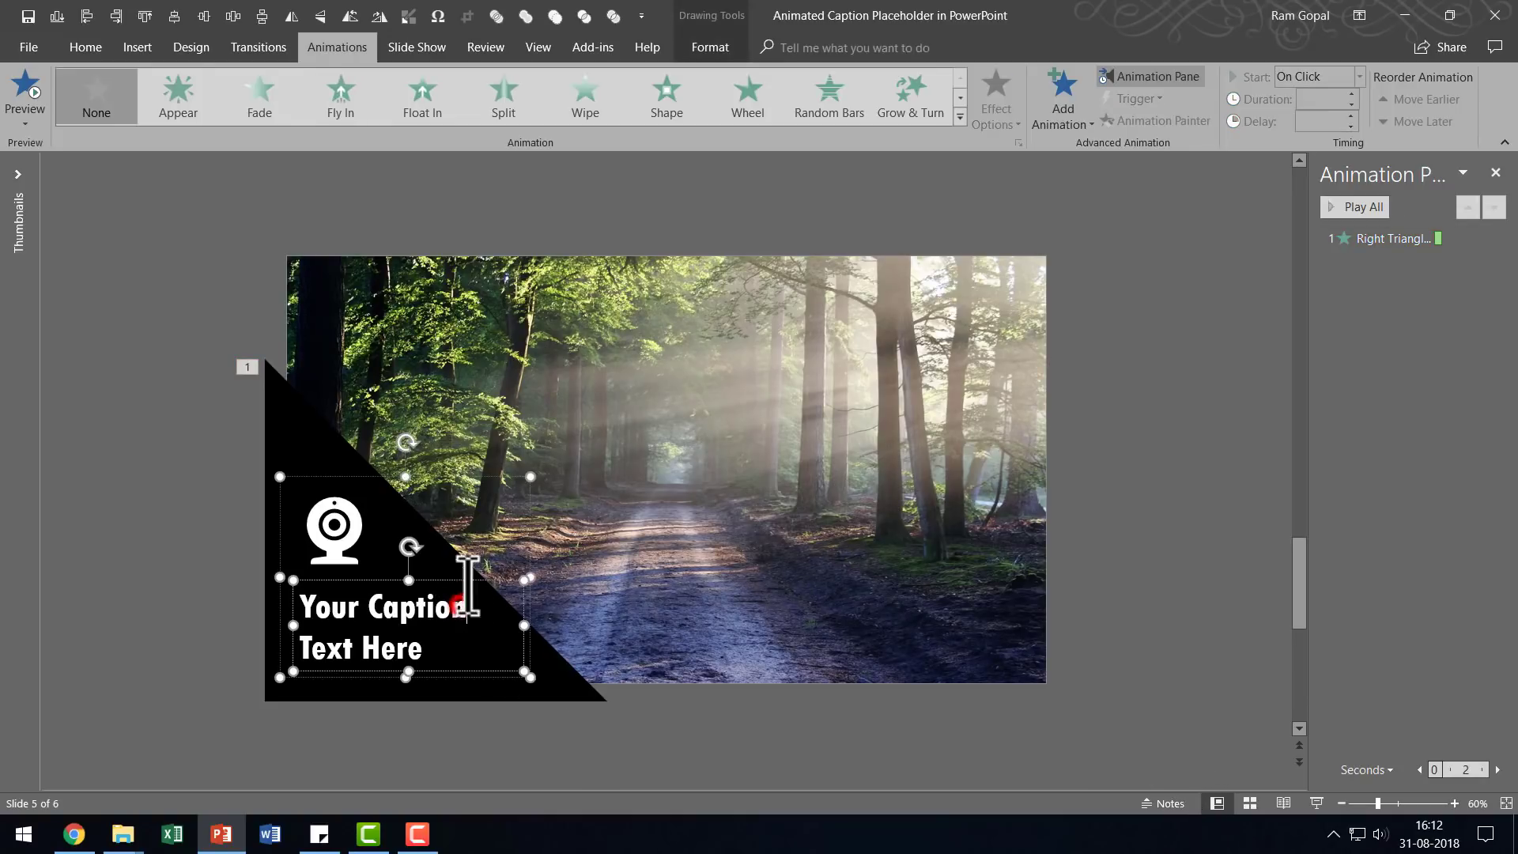
pyautogui.click(530, 518)
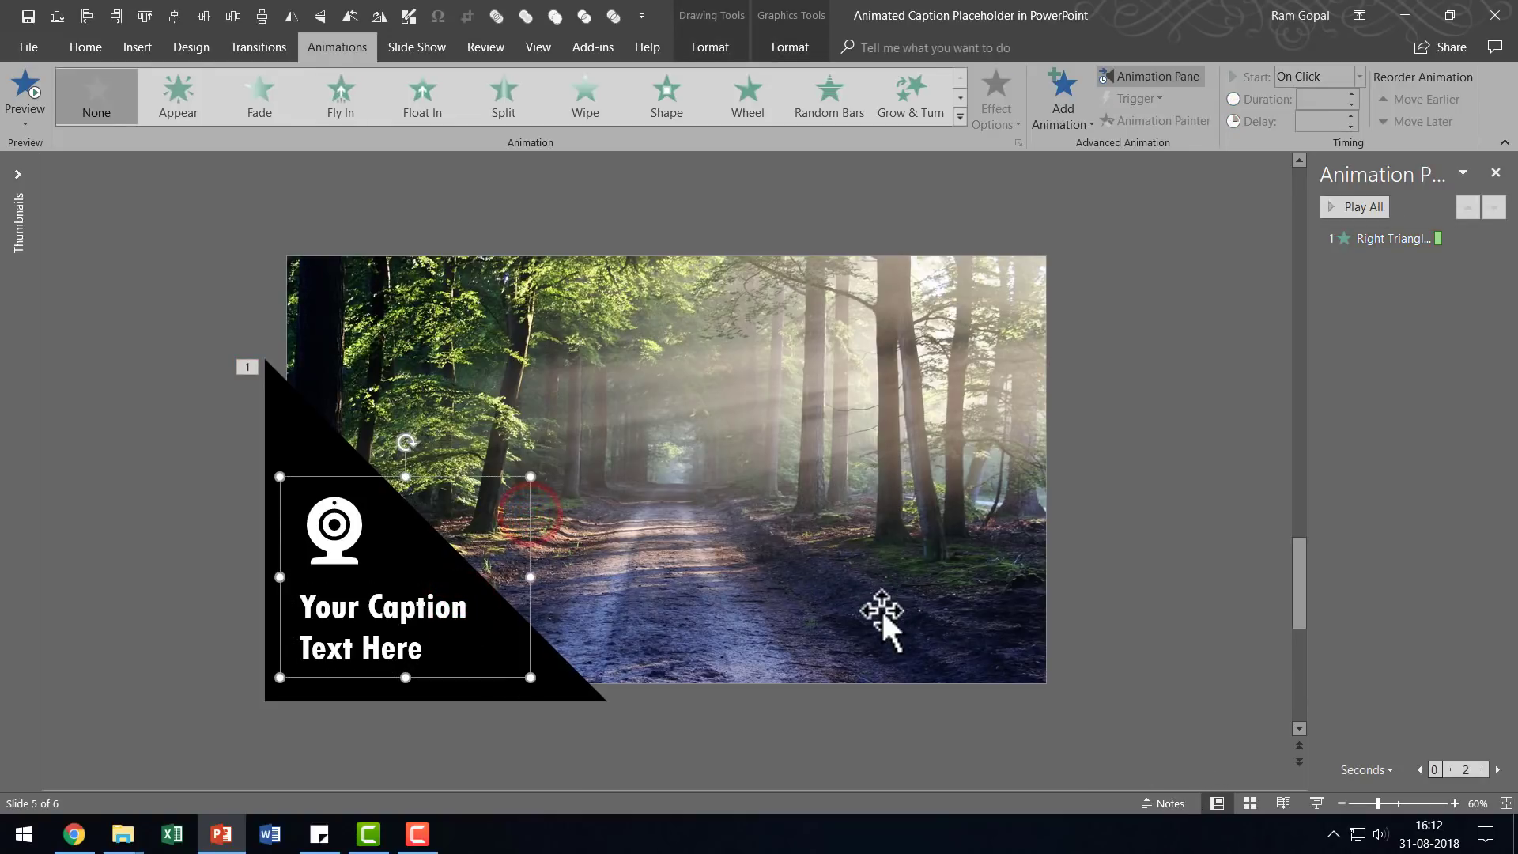
pyautogui.click(273, 101)
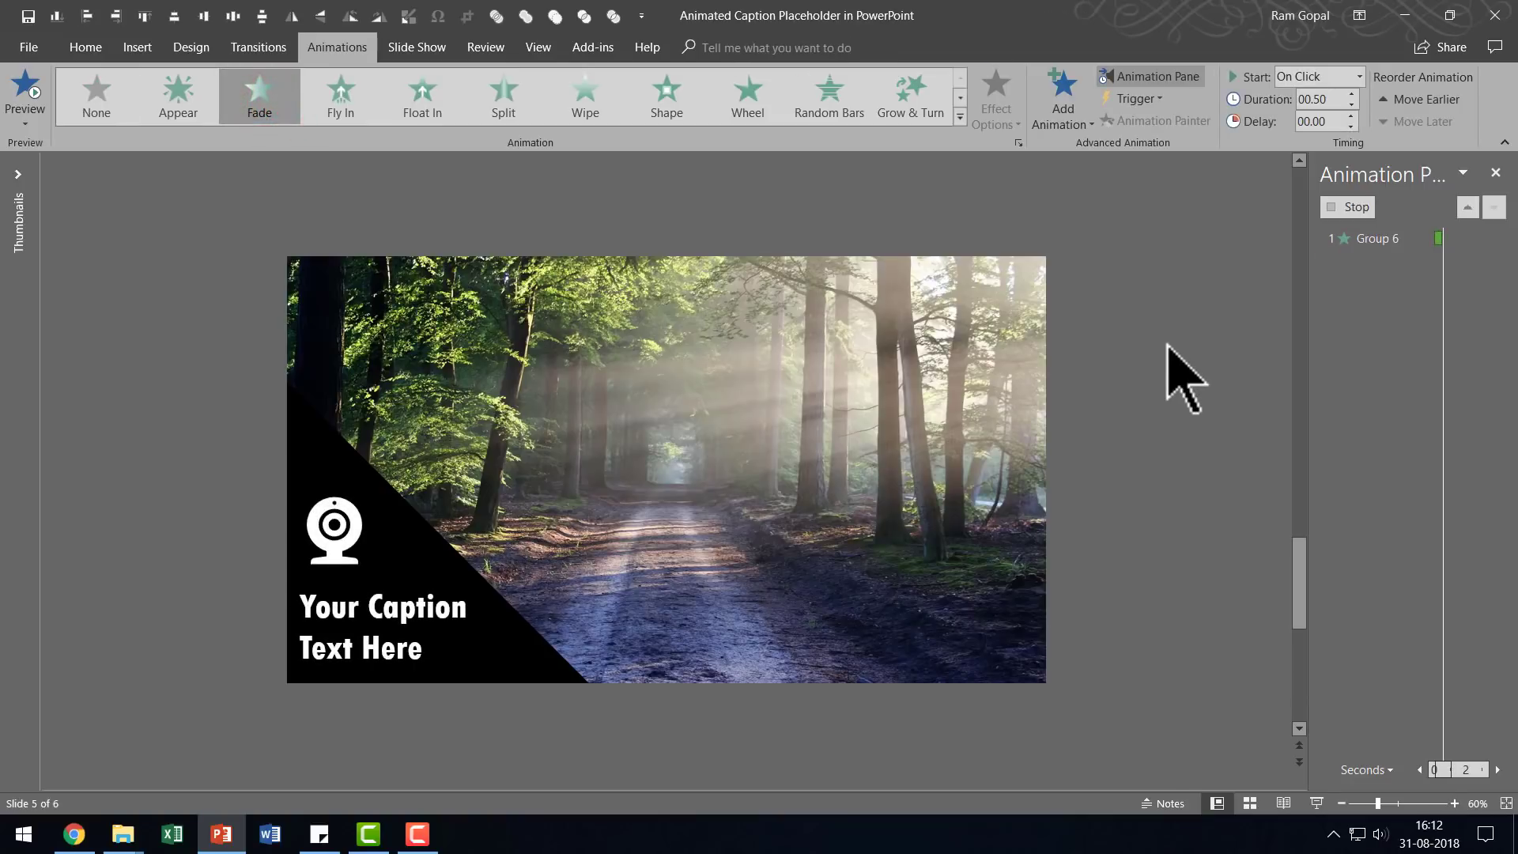
pyautogui.click(1336, 76)
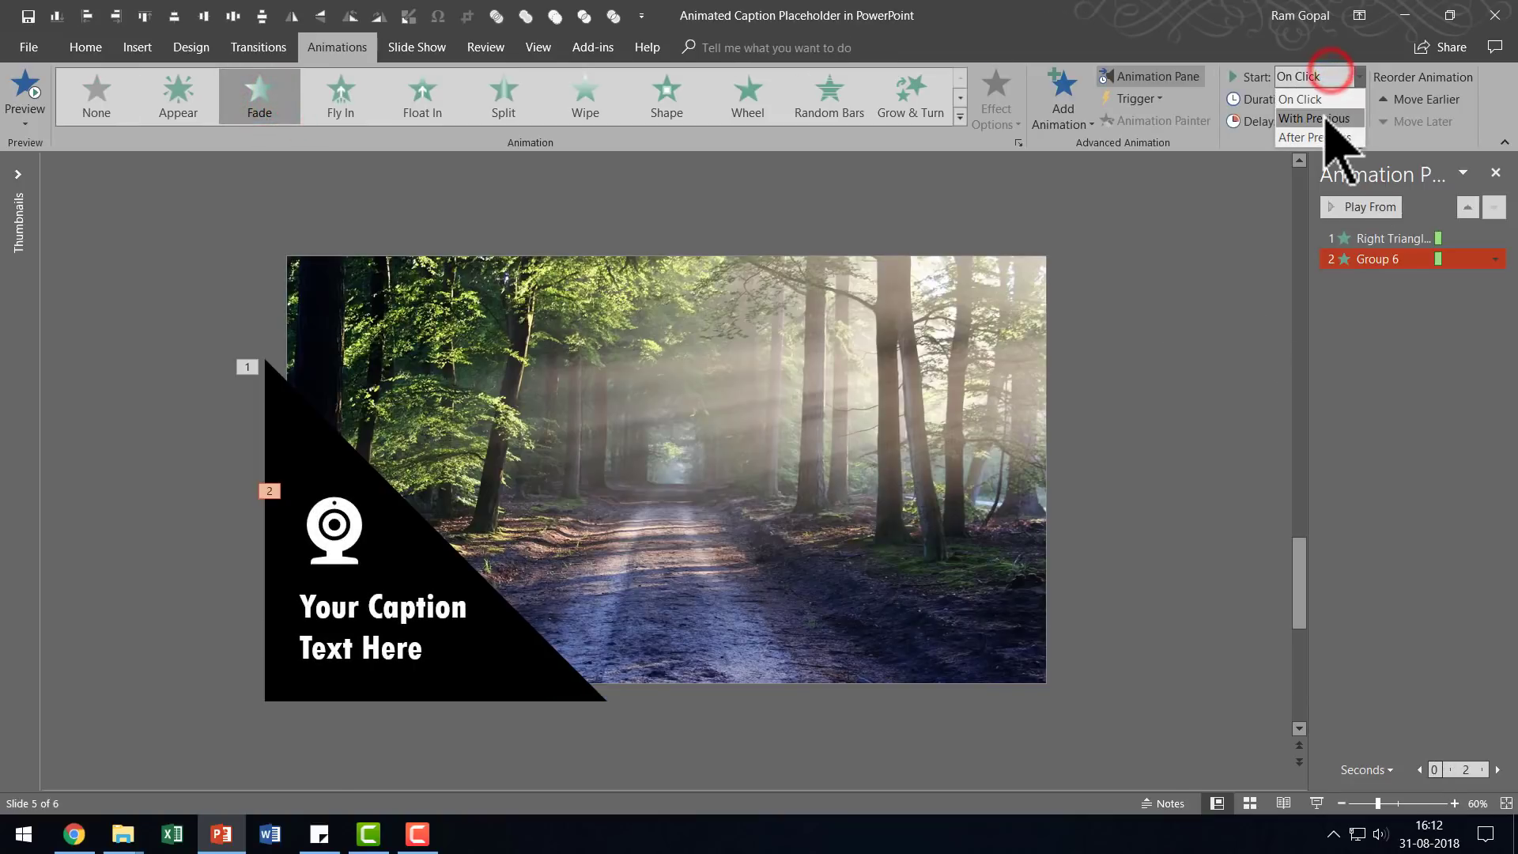
pyautogui.click(1322, 113)
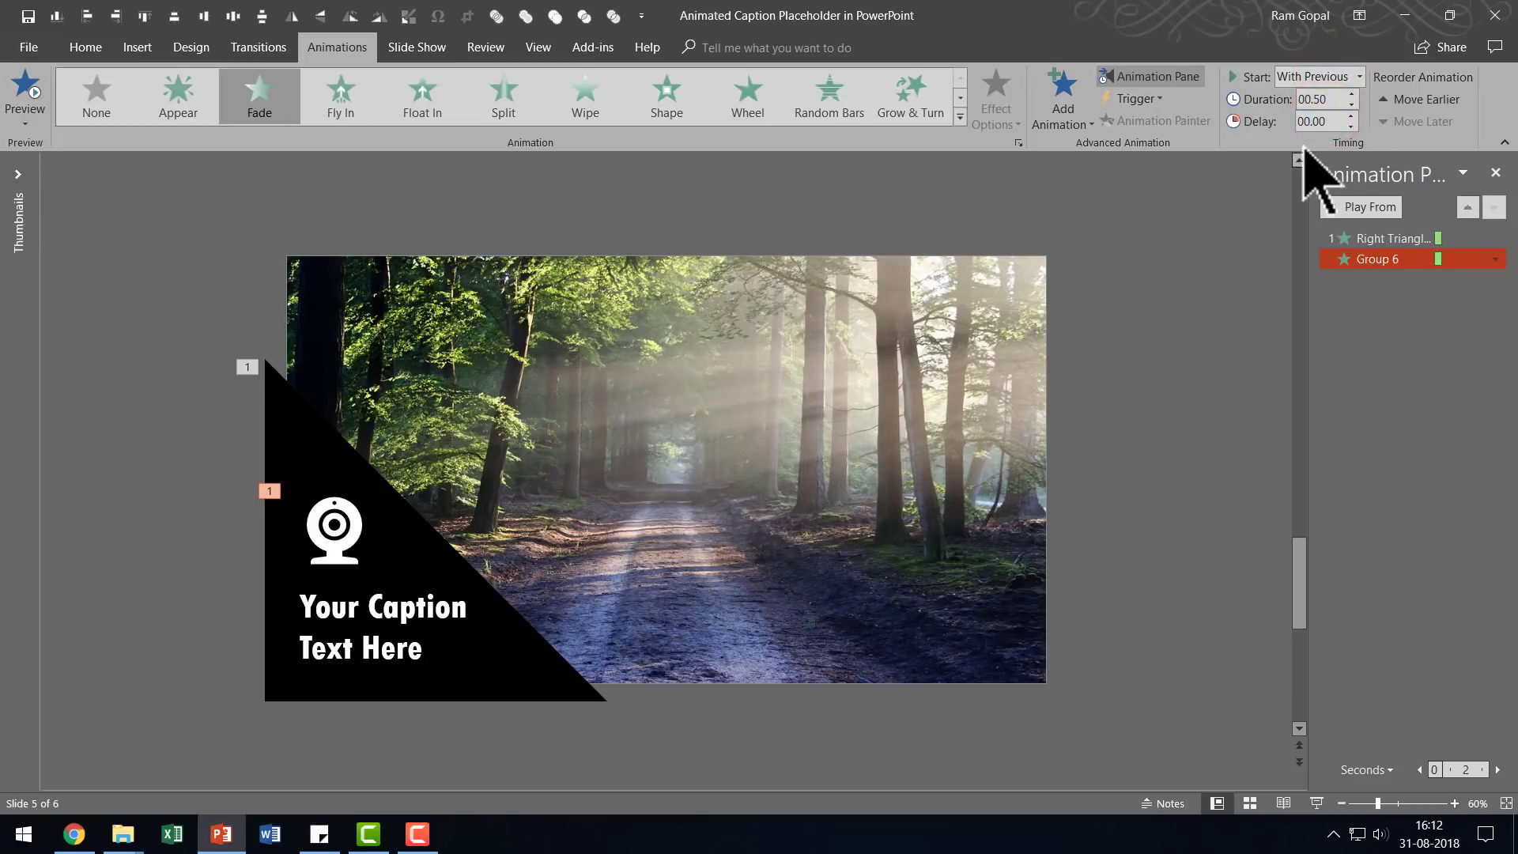
pyautogui.click(1351, 116)
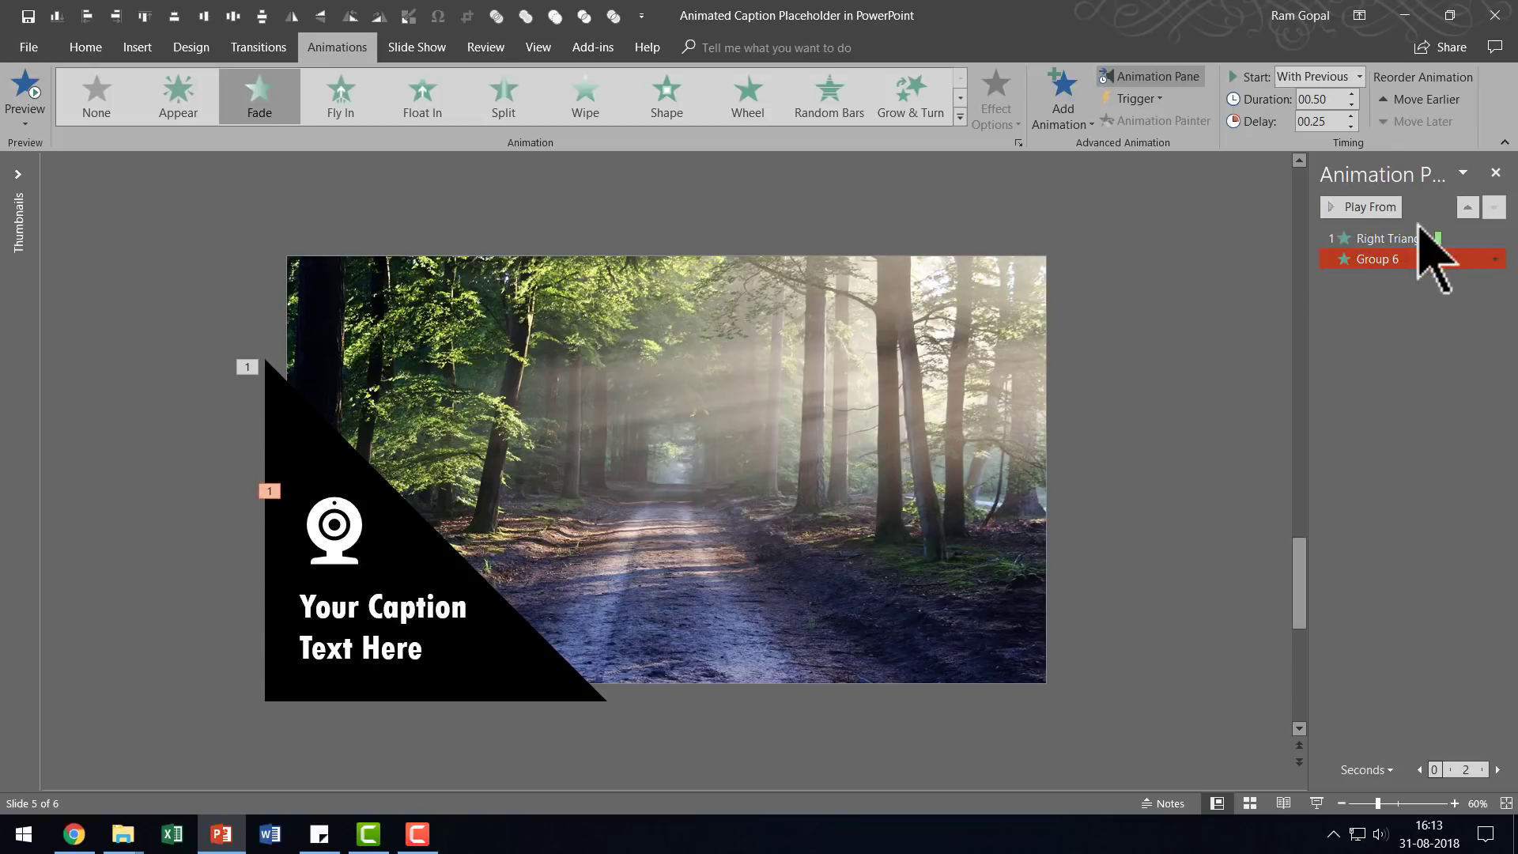
pyautogui.keyDown('shift'); pyautogui.click(1392, 238); pyautogui.keyUp('shift')
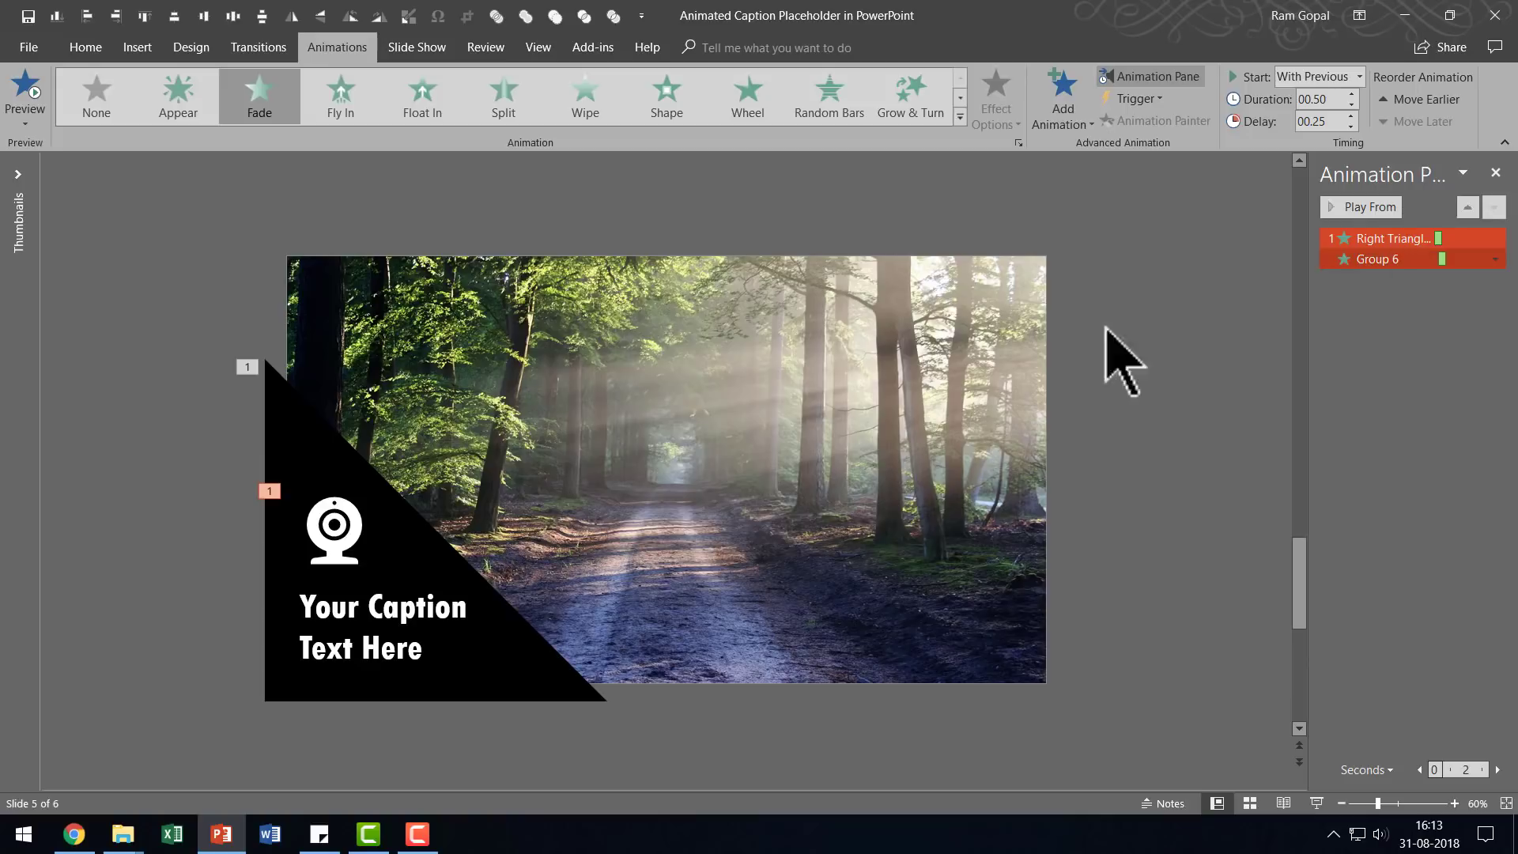
pyautogui.click(340, 526)
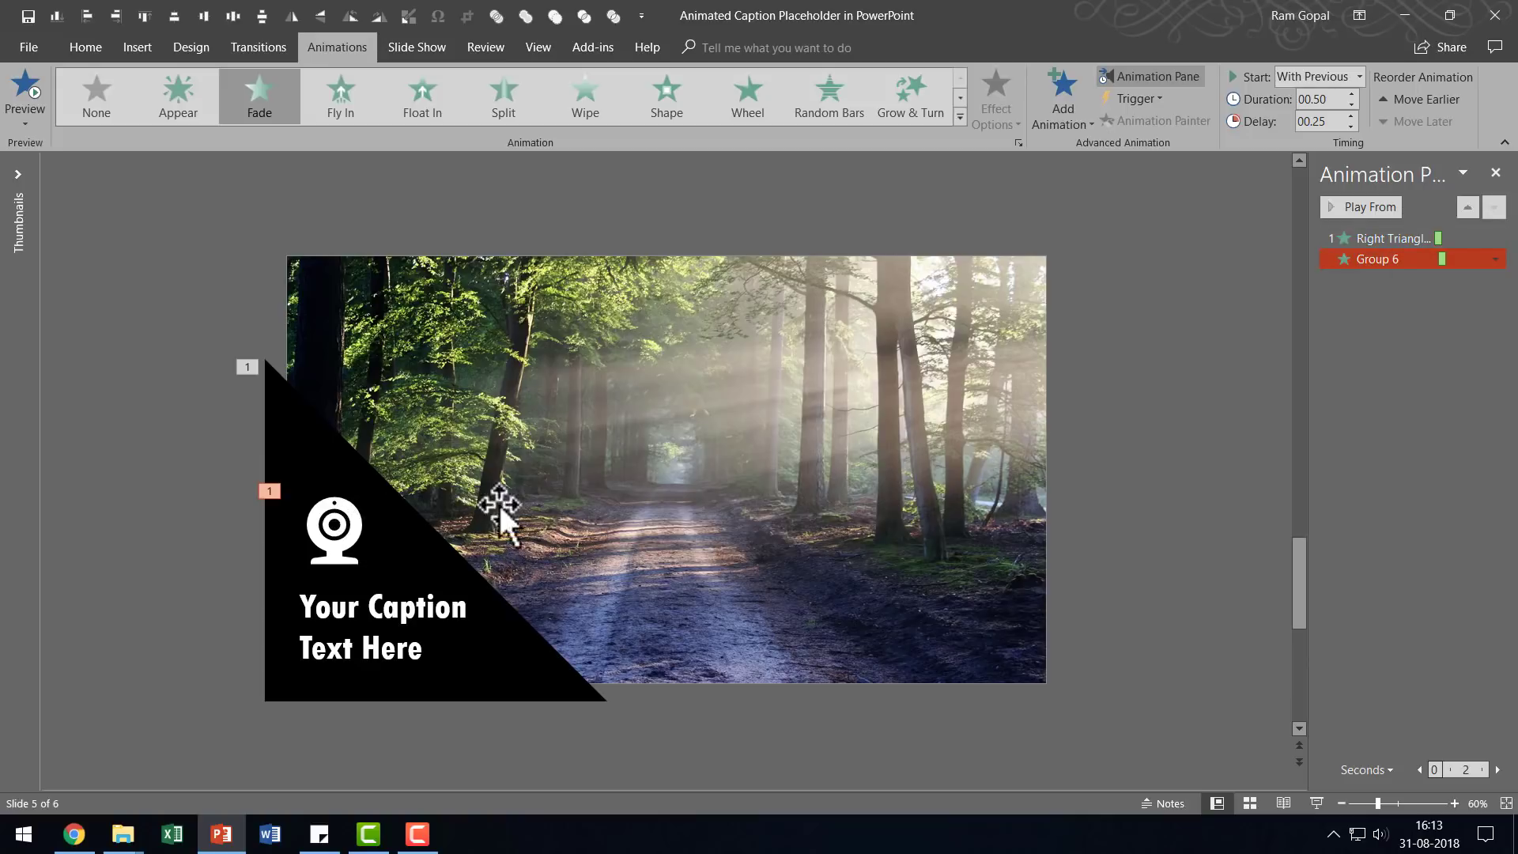